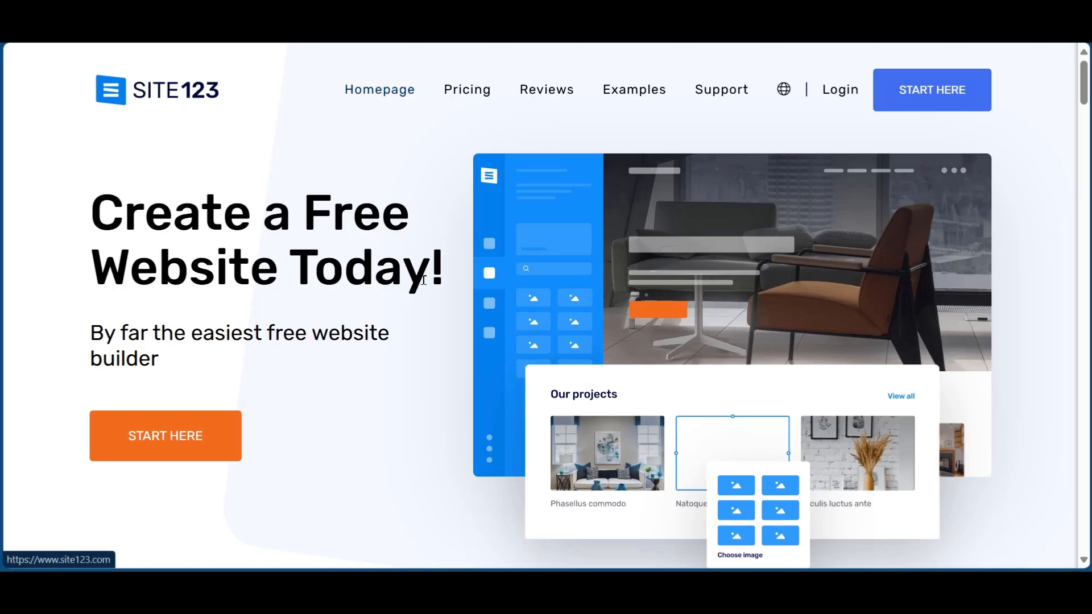
Look over the sample customer websites on the SITE123 homepage
{"action": "scroll", "coordinate": [419, 290], "scroll_direction": "down", "scroll_amount": 10}
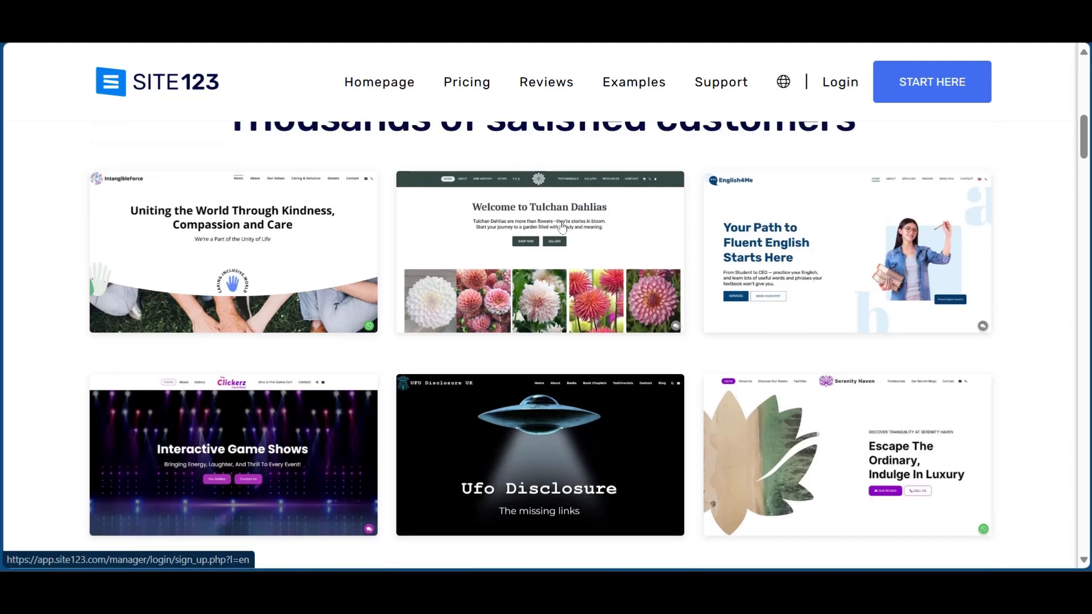
{"action": "scroll", "coordinate": [615, 322], "scroll_direction": "down", "scroll_amount": 8}
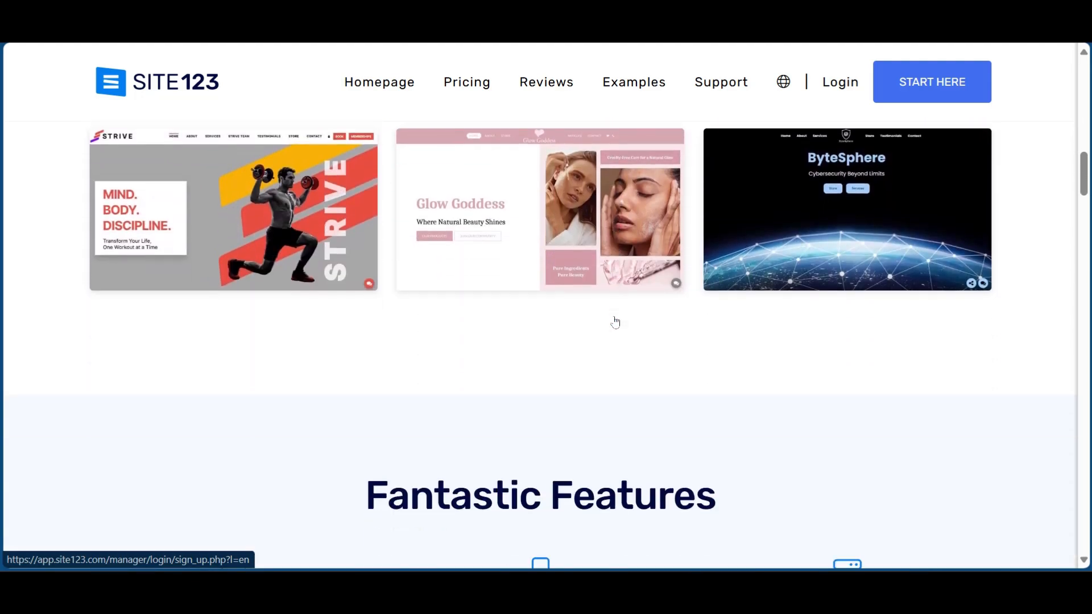
{"action": "scroll", "coordinate": [463, 310], "scroll_direction": "up", "scroll_amount": 9}
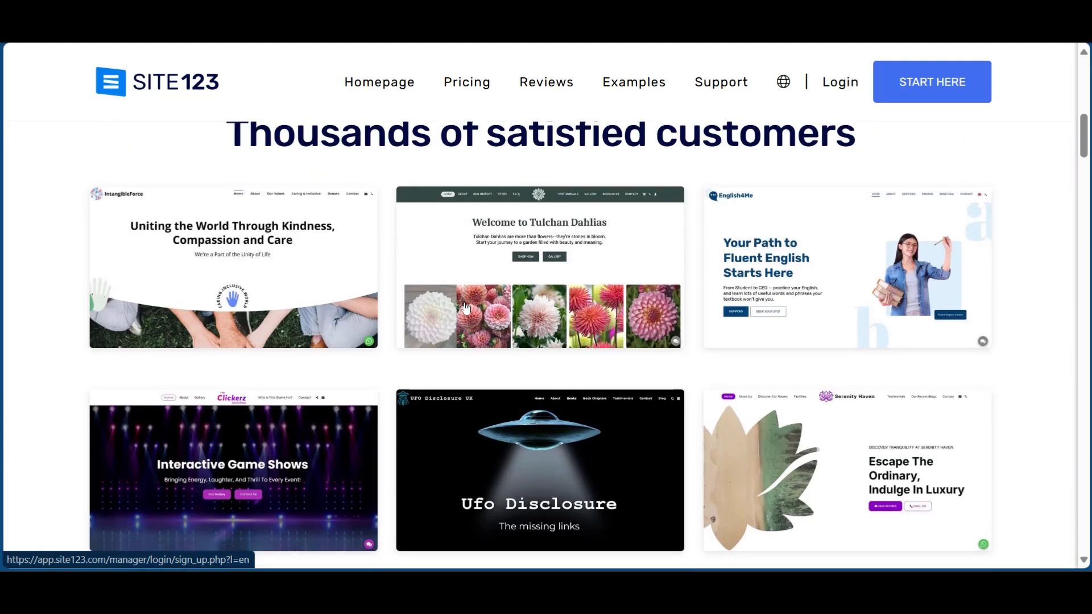
{"action": "scroll", "coordinate": [466, 310], "scroll_direction": "down", "scroll_amount": 7}
{"action": "scroll", "coordinate": [466, 308], "scroll_direction": "up", "scroll_amount": 5}
{"action": "scroll", "coordinate": [467, 309], "scroll_direction": "up", "scroll_amount": 10}
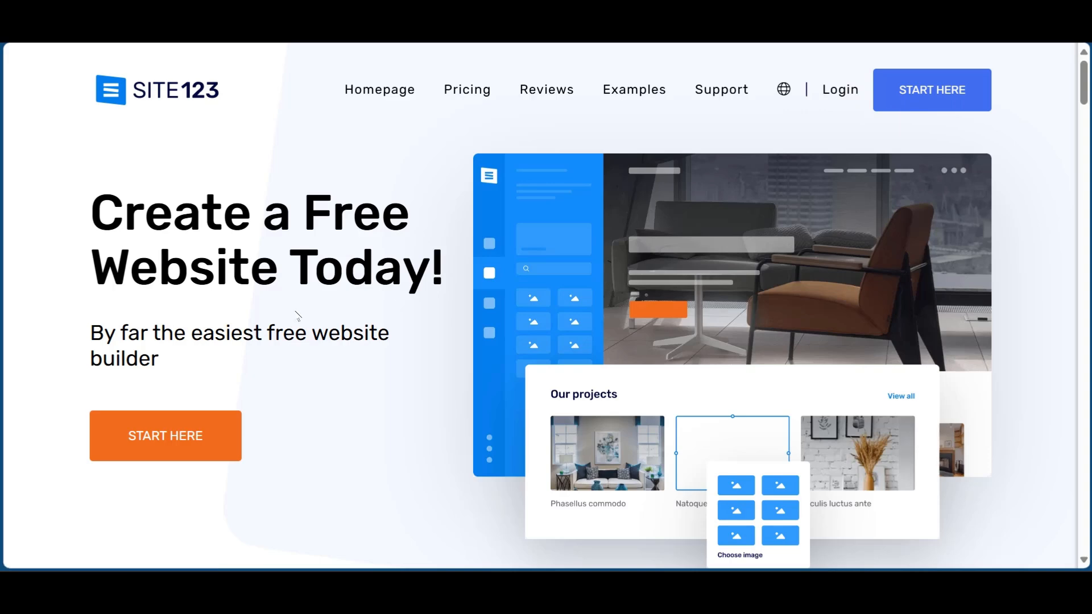
Open the pricing page and compare the Free and Premium plans' prices and features
{"action": "left_click", "coordinate": [463, 96]}
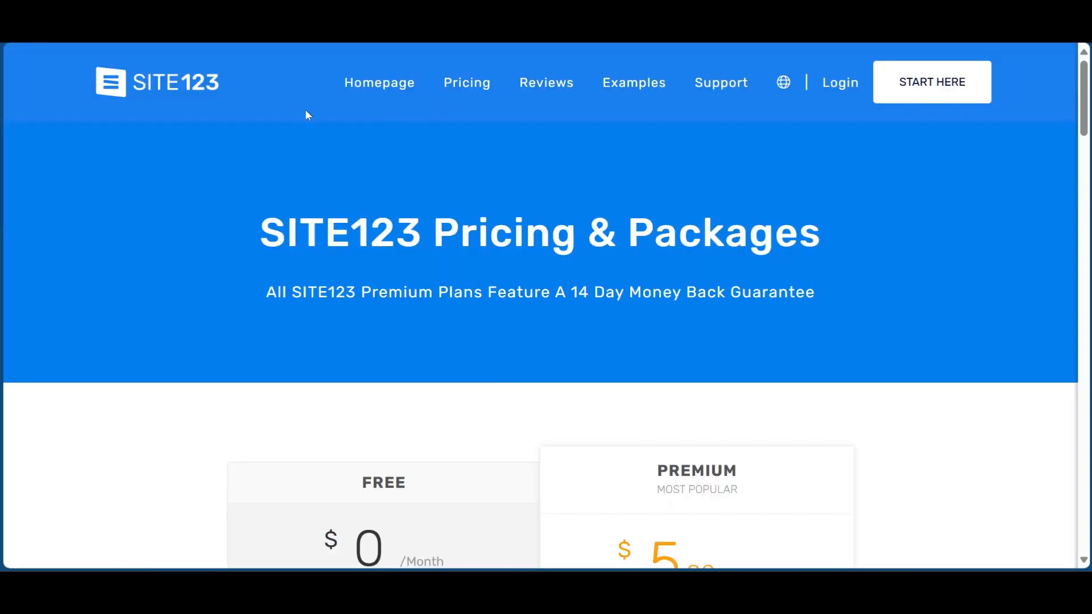
{"action": "scroll", "coordinate": [519, 230], "scroll_direction": "down", "scroll_amount": 8}
{"action": "scroll", "coordinate": [403, 215], "scroll_direction": "up", "scroll_amount": 5}
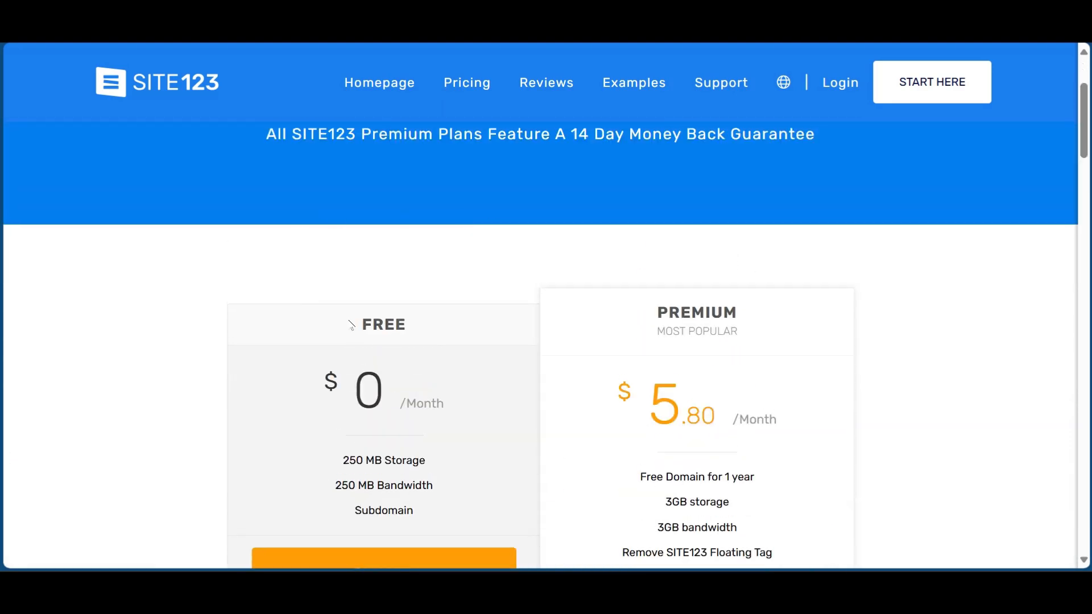
{"action": "scroll", "coordinate": [622, 311], "scroll_direction": "down", "scroll_amount": 3}
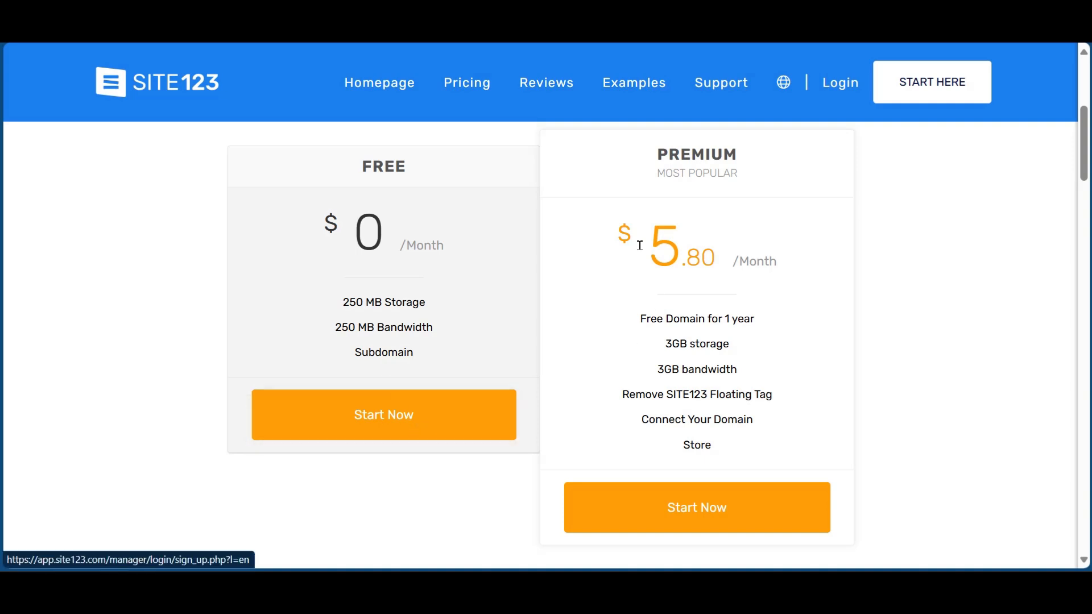
{"action": "scroll", "coordinate": [648, 245], "scroll_direction": "up", "scroll_amount": 1}
{"action": "scroll", "coordinate": [651, 294], "scroll_direction": "down", "scroll_amount": 2}
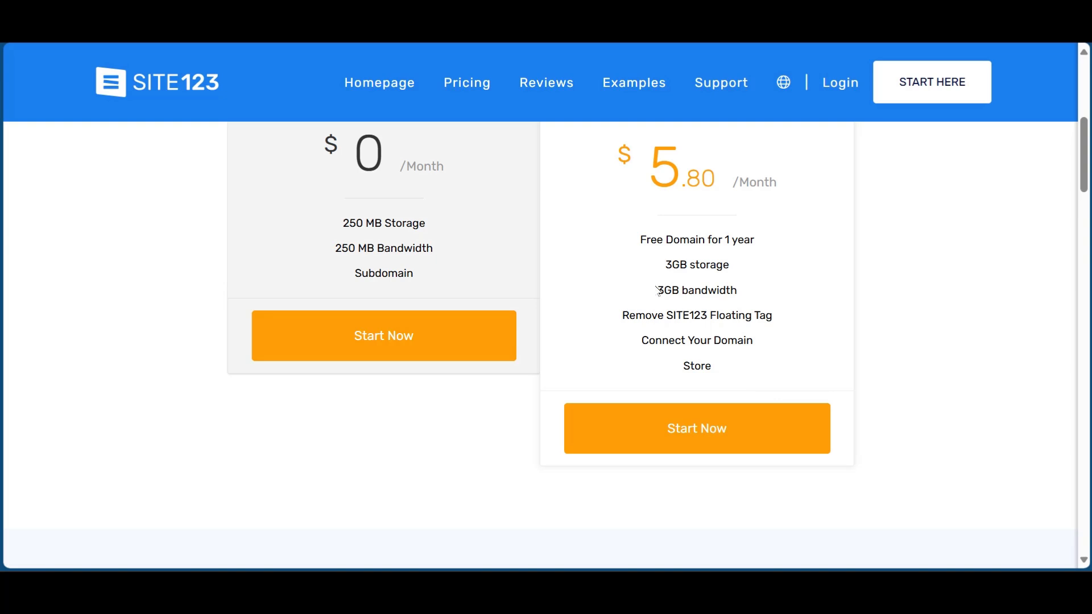
{"action": "scroll", "coordinate": [658, 290], "scroll_direction": "up", "scroll_amount": 2}
{"action": "scroll", "coordinate": [732, 278], "scroll_direction": "down", "scroll_amount": 2}
{"action": "scroll", "coordinate": [453, 313], "scroll_direction": "up", "scroll_amount": 2}
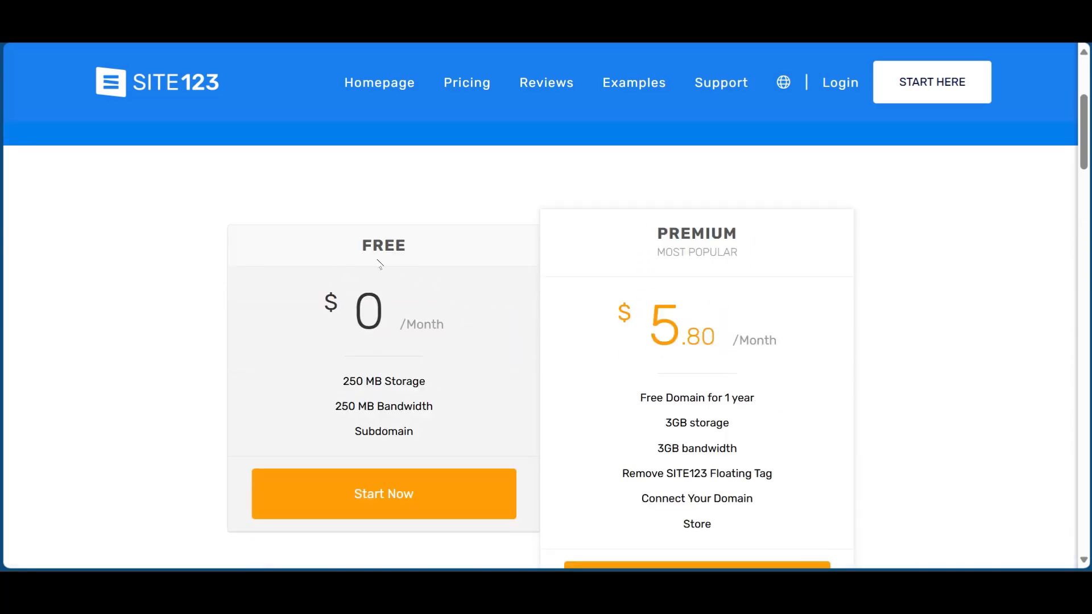
Start a new website of the Photography type, name it CorePhotoz and proceed to the final setup step
{"action": "left_click", "coordinate": [910, 88]}
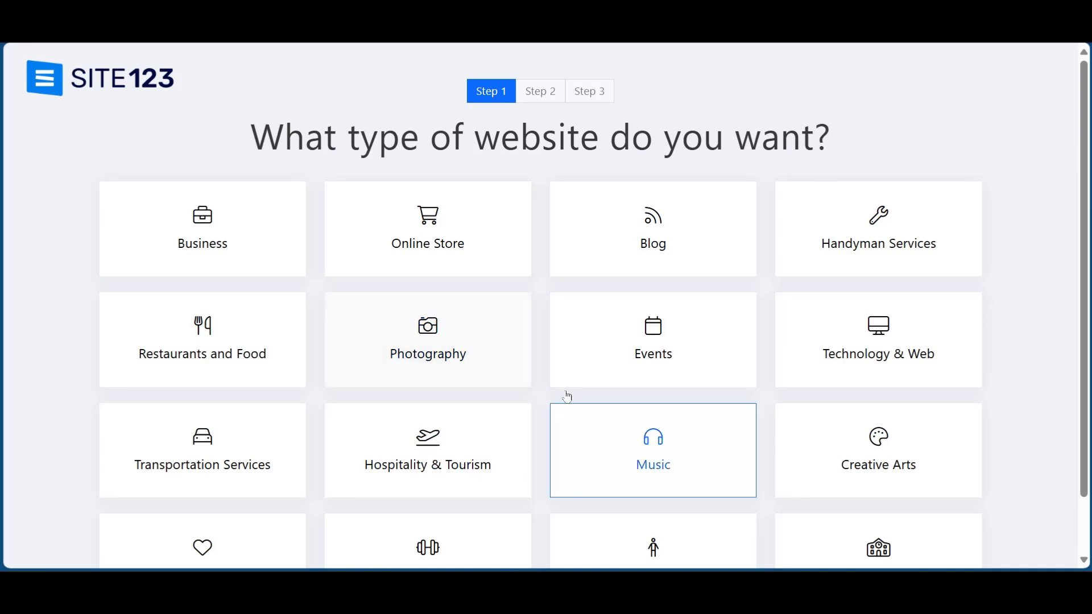
{"action": "left_click", "coordinate": [442, 345]}
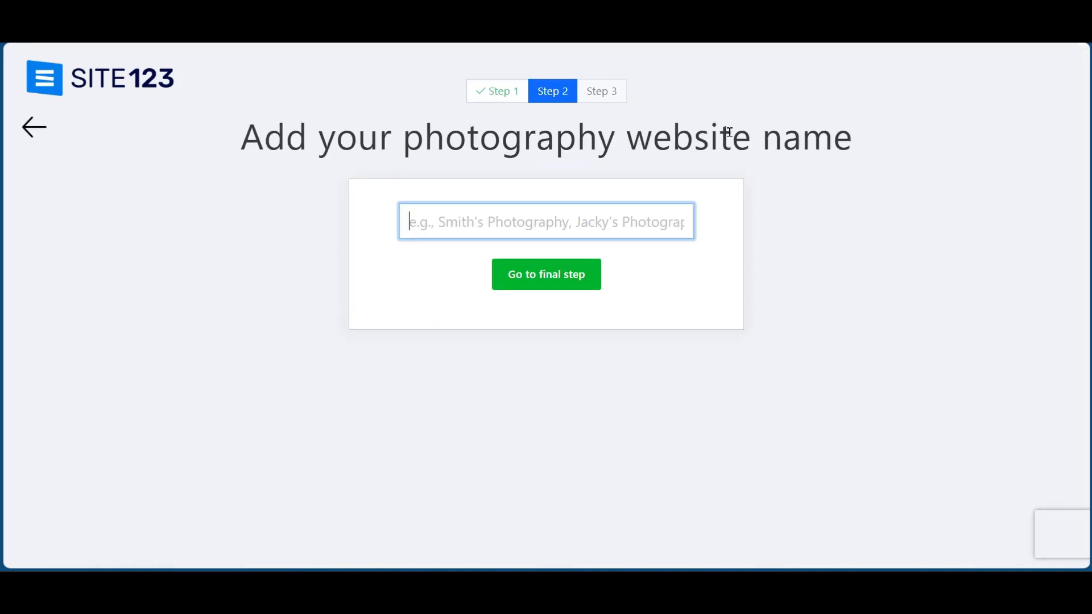
{"action": "type", "text": "CorePhotoz"}
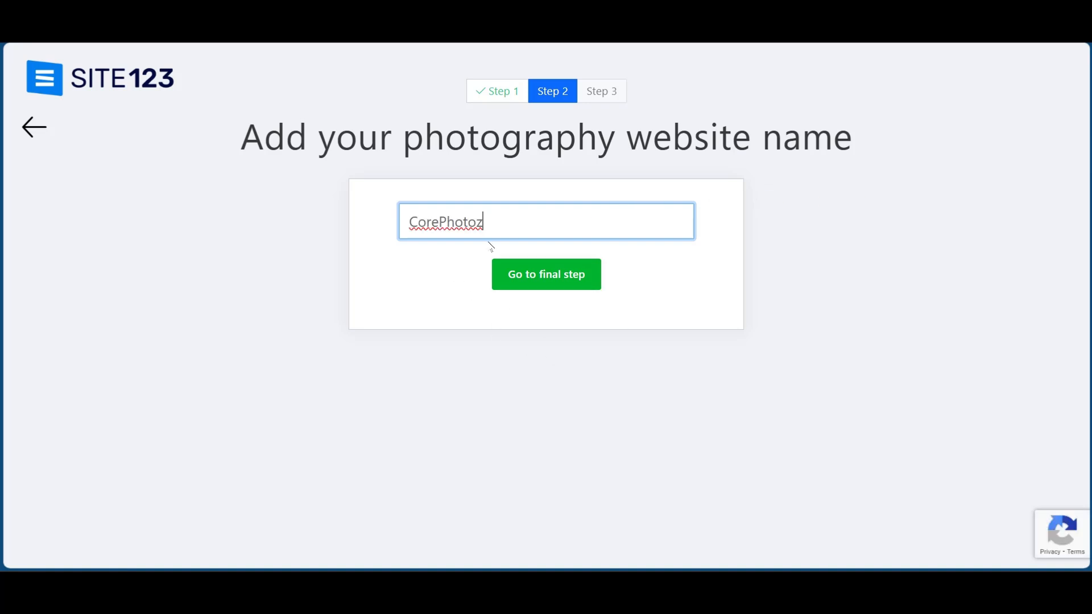
{"action": "left_click", "coordinate": [521, 278]}
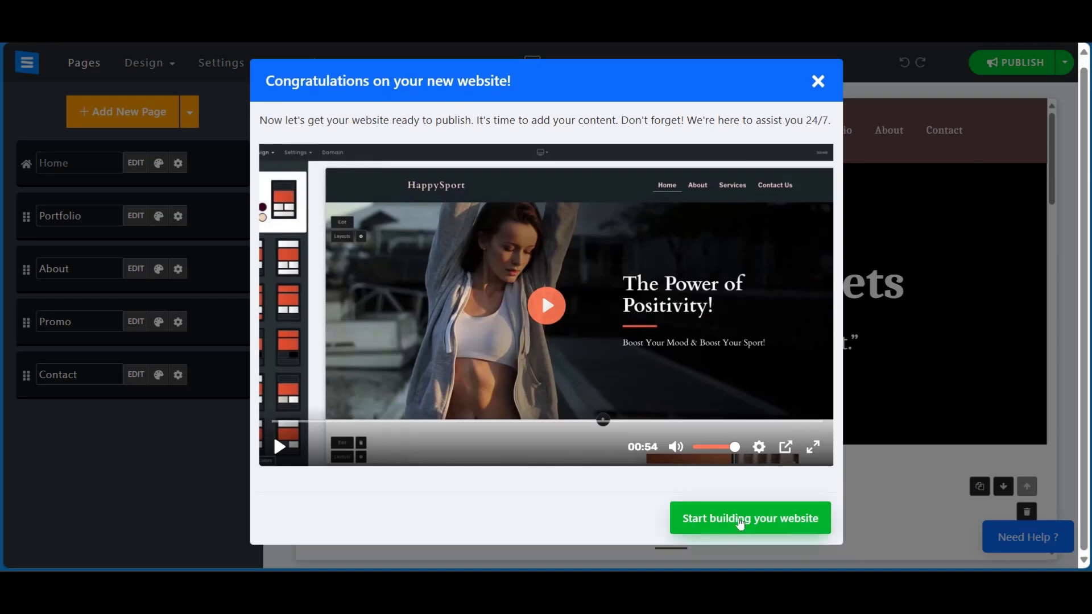
Start building the new website and open its name and logo settings
{"action": "left_click", "coordinate": [757, 528]}
{"action": "left_click", "coordinate": [582, 252]}
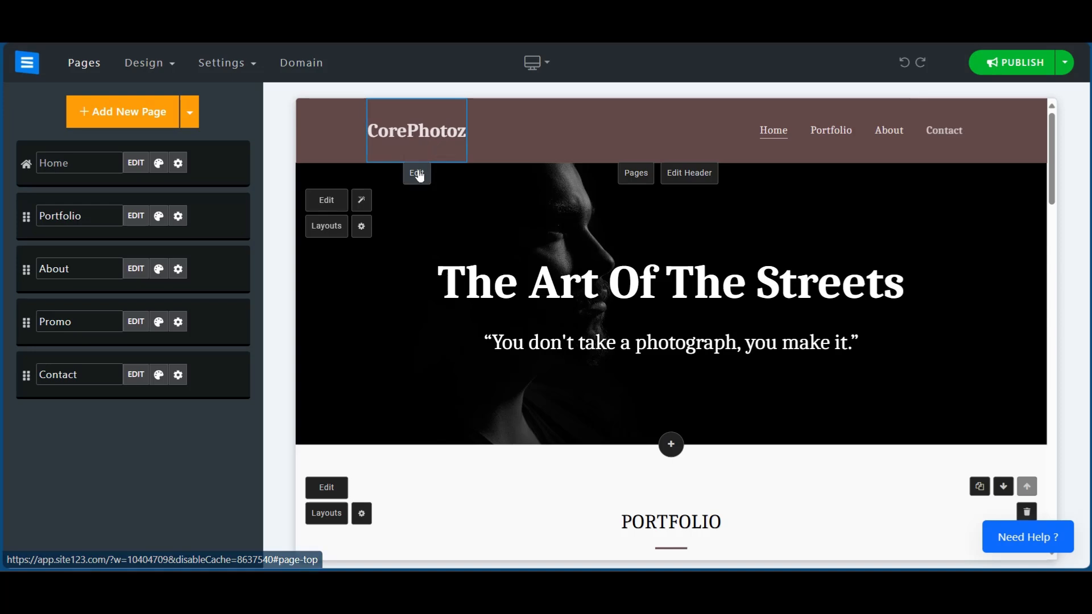
{"action": "left_click", "coordinate": [417, 176]}
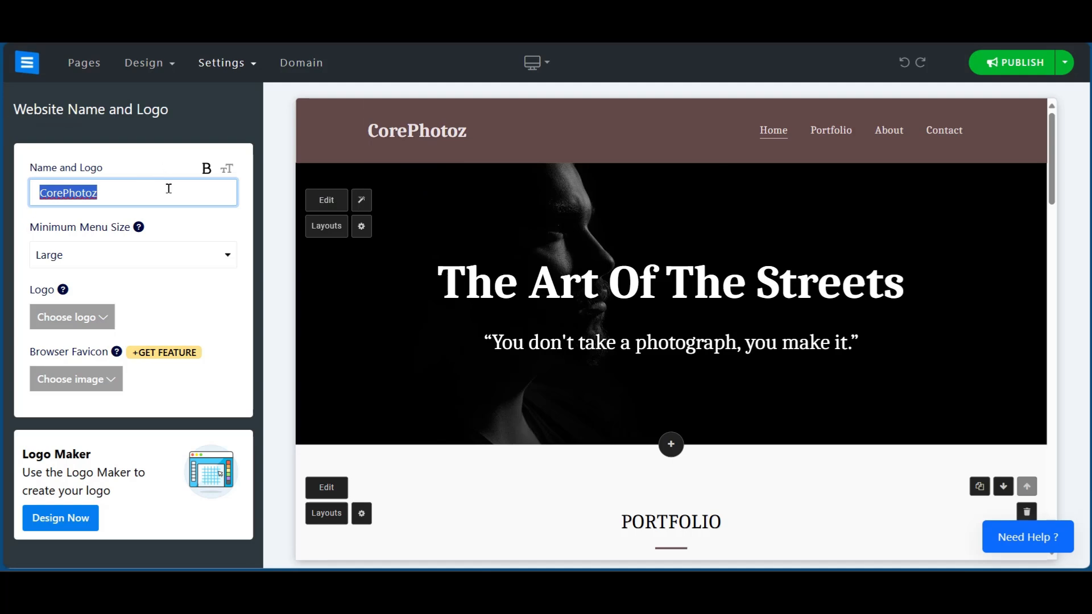
Try changing the website name to CorePhotozzz and restore CorePhotoz
{"action": "left_click", "coordinate": [110, 188]}
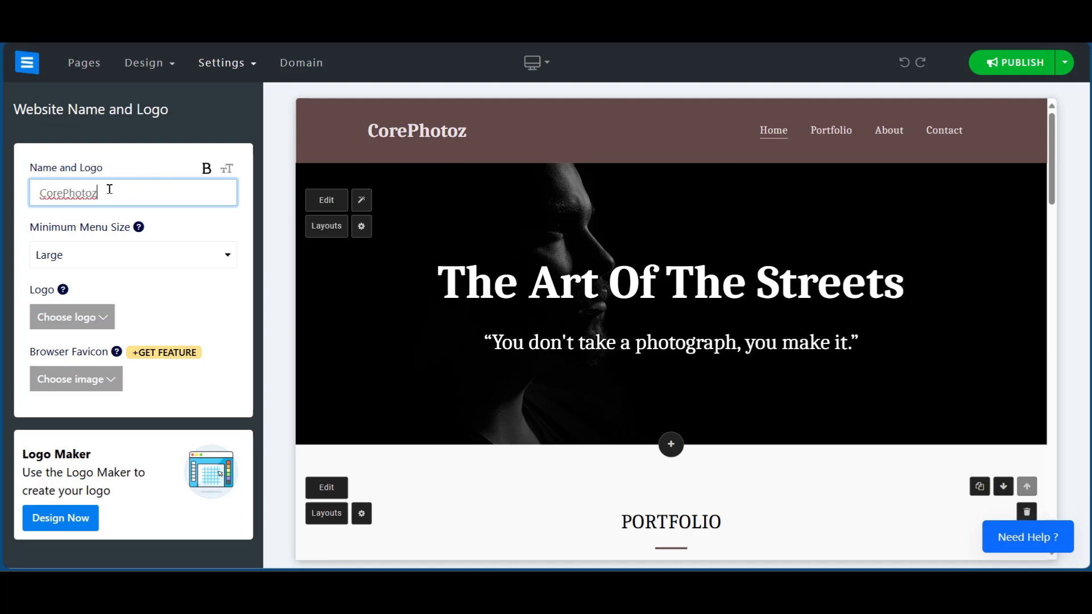
{"action": "type", "text": "zz"}
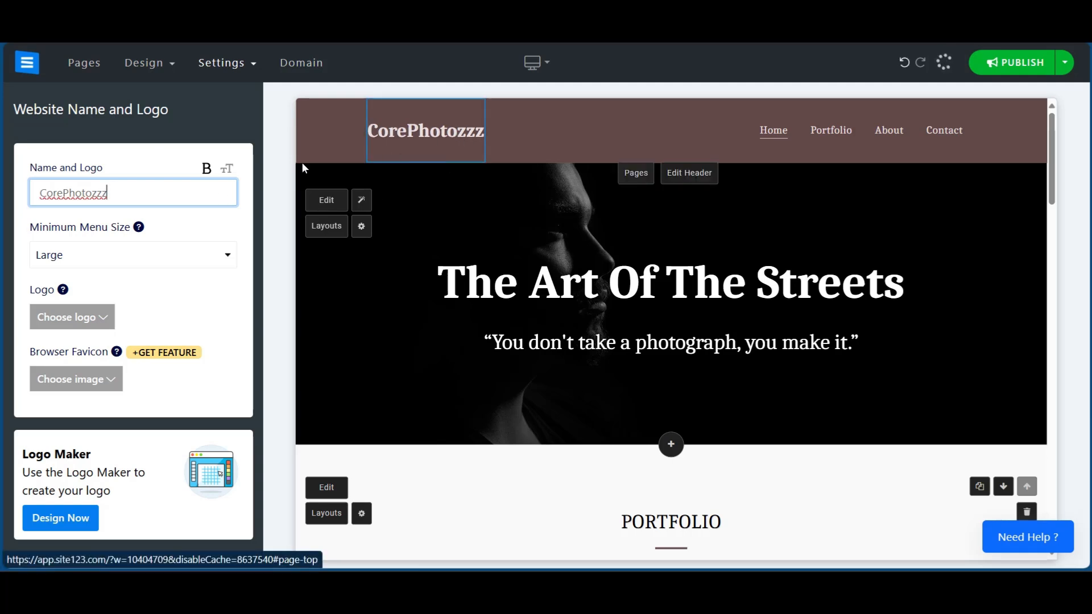
{"action": "key", "text": "BackSpace"}
{"action": "key", "text": "BackSpace"}
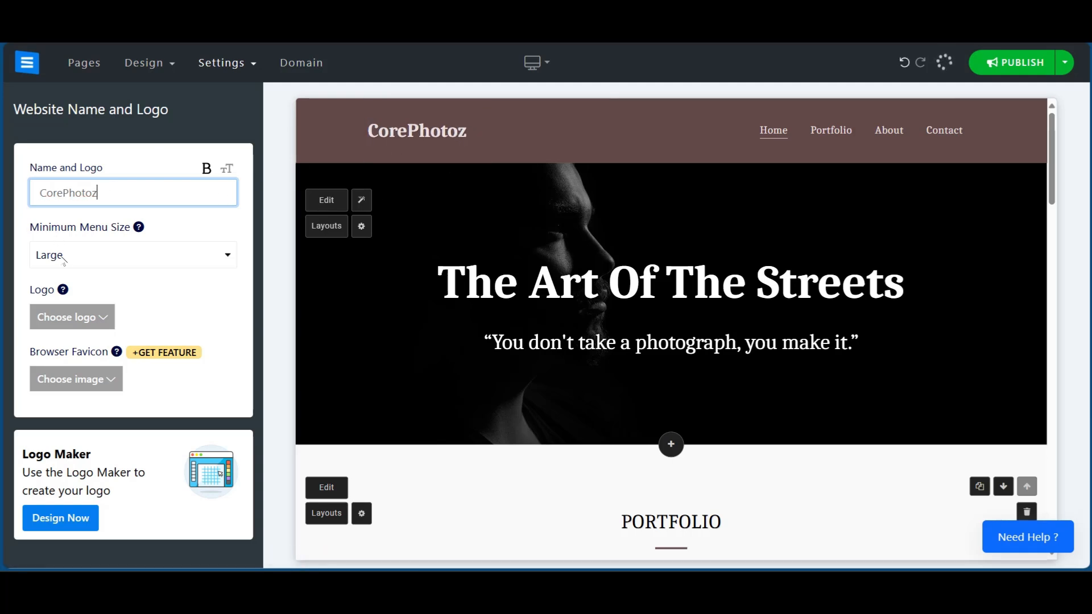
Try the Huge minimum menu size and restore it to Large
{"action": "left_click", "coordinate": [127, 250]}
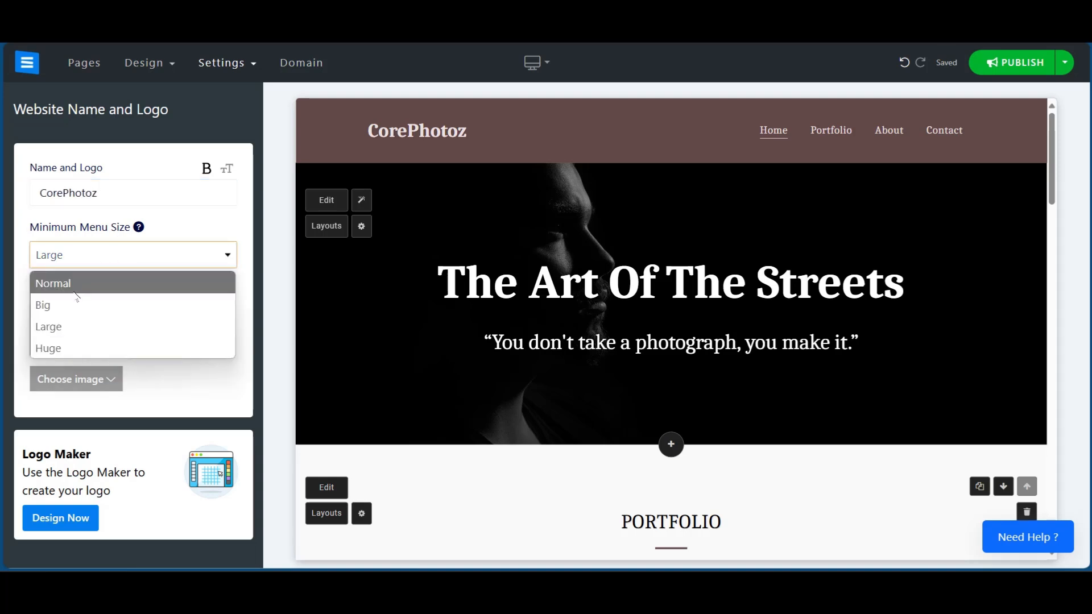
{"action": "left_click", "coordinate": [55, 351]}
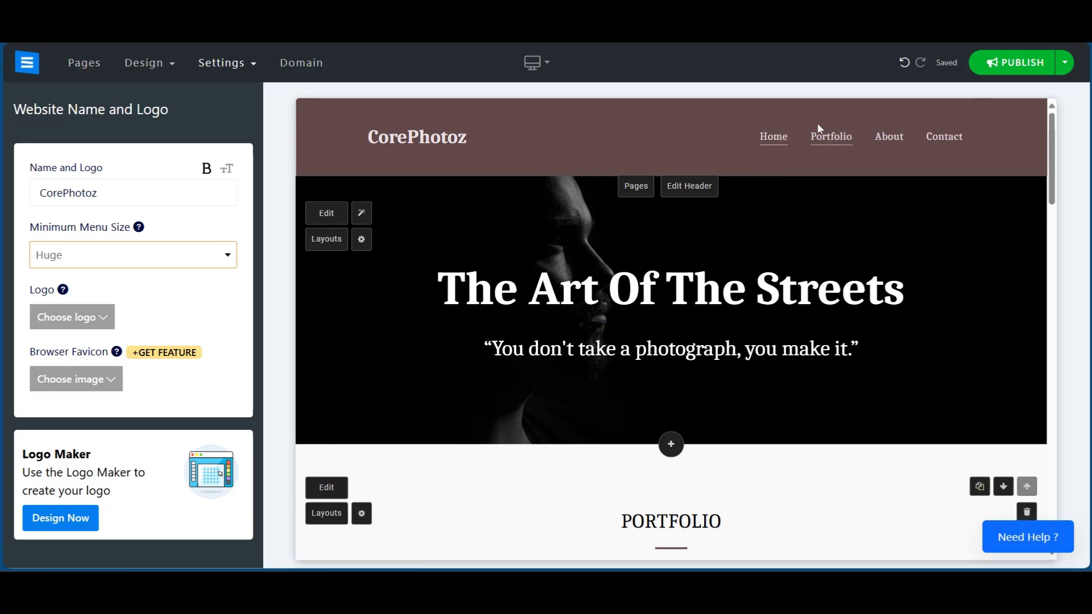
{"action": "left_click", "coordinate": [79, 263]}
{"action": "left_click", "coordinate": [68, 326]}
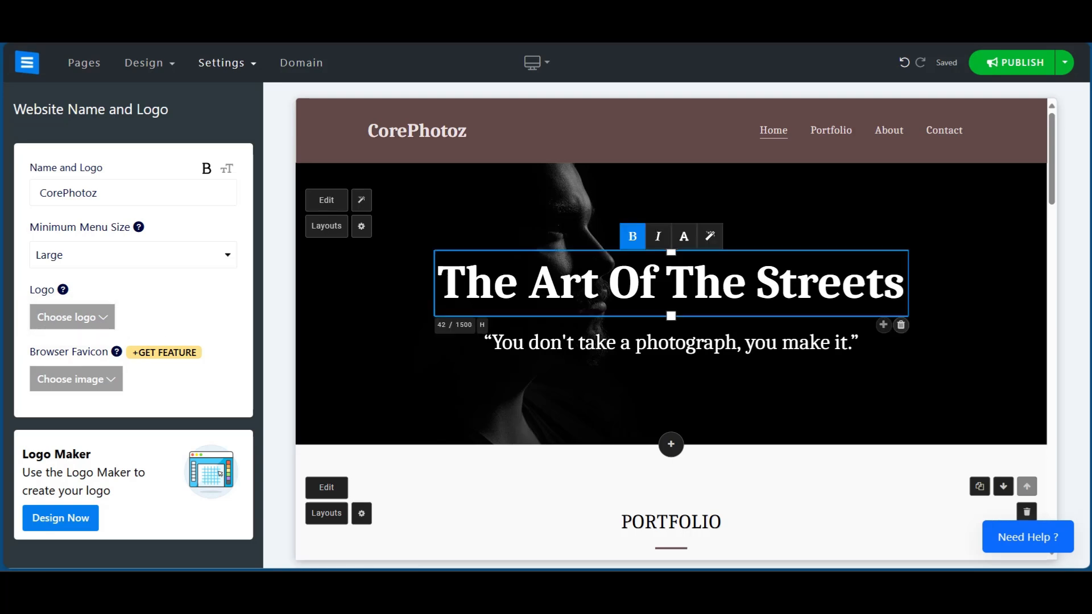
Upload the camera lens photo as the website logo, keeping the original image with its background
{"action": "left_click", "coordinate": [78, 321]}
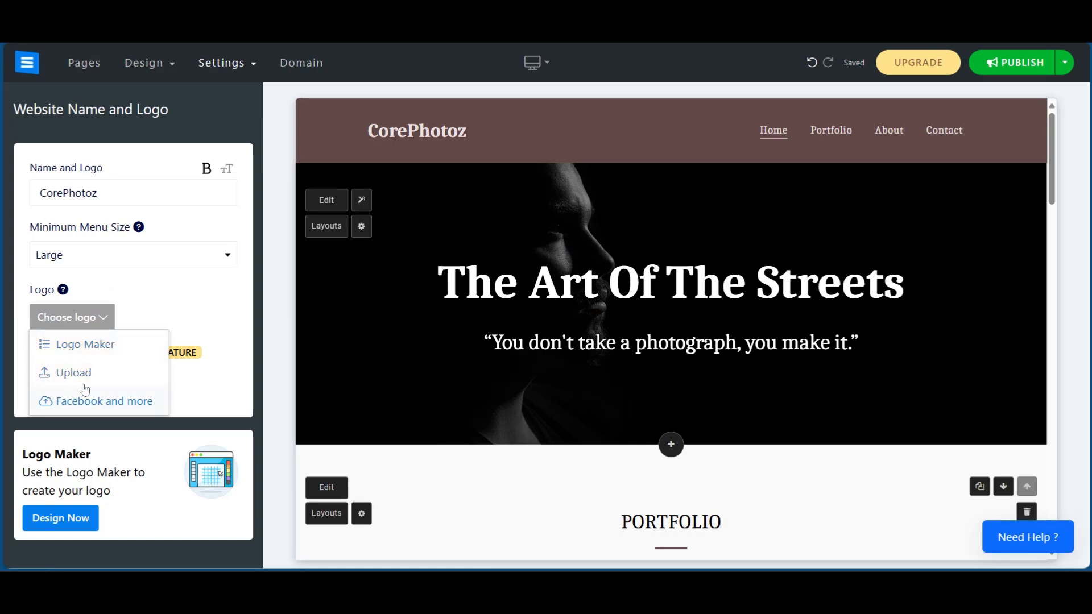
{"action": "left_click", "coordinate": [66, 375]}
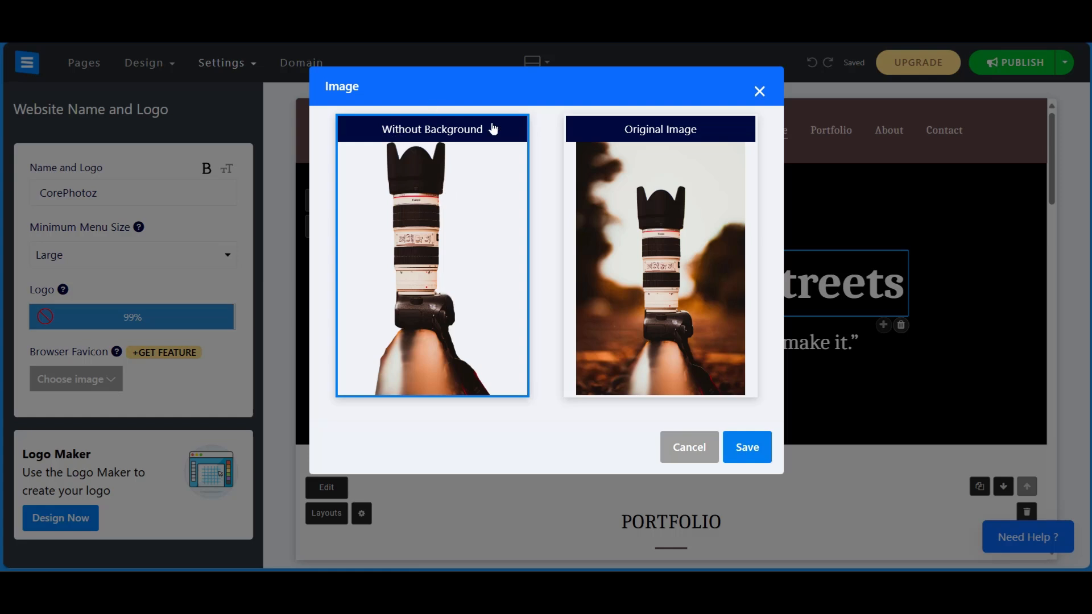
{"action": "left_click", "coordinate": [664, 321]}
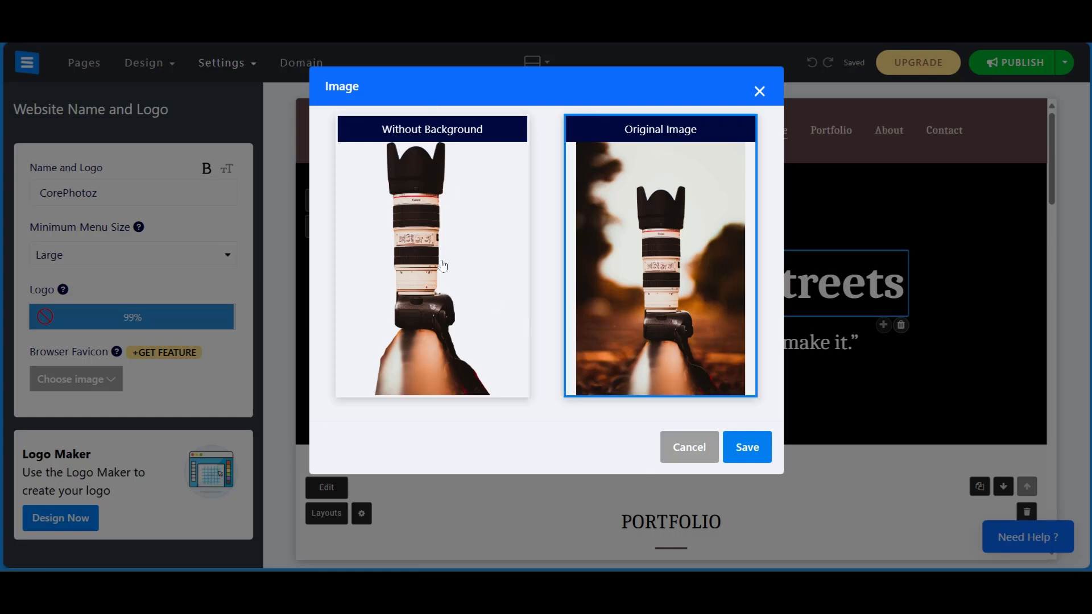
{"action": "left_click", "coordinate": [758, 449]}
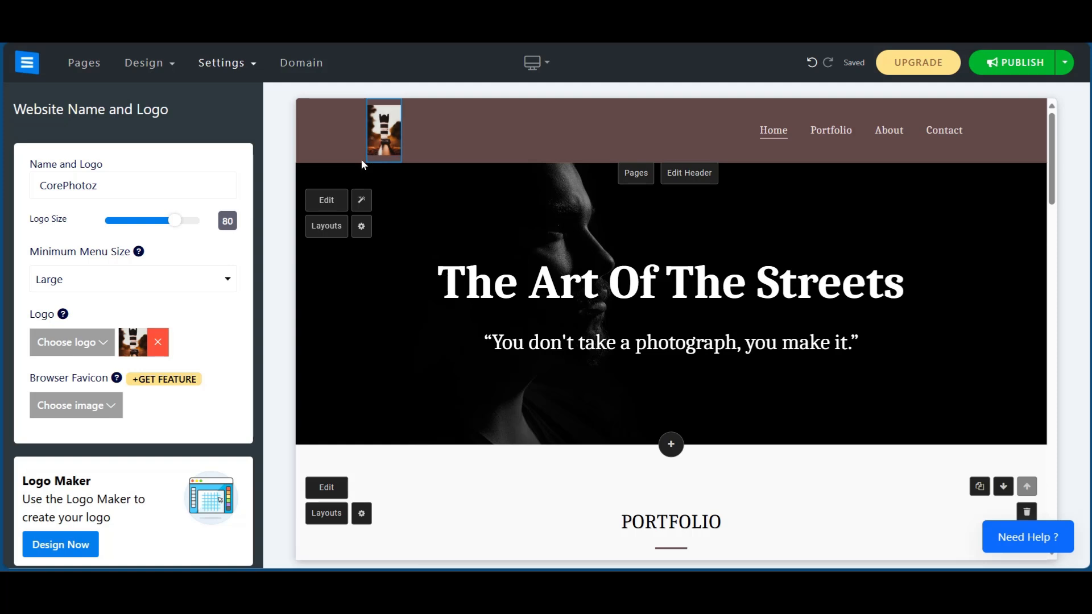
{"action": "left_click", "coordinate": [384, 131]}
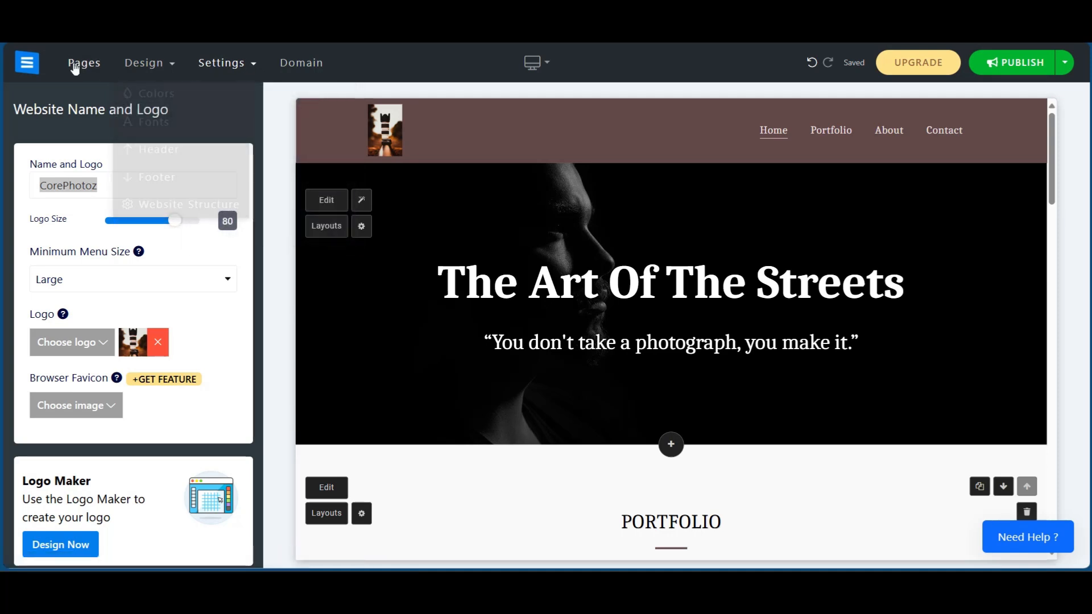
Open the list of pages and view the Home page's image and call-to-action options
{"action": "left_click", "coordinate": [74, 66]}
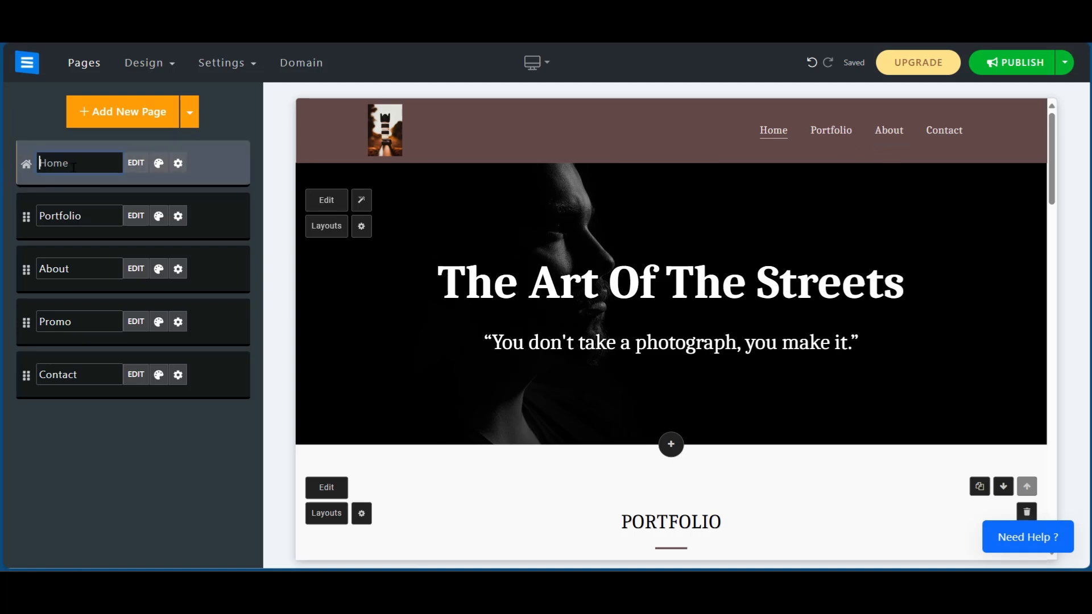
{"action": "type", "text": "Home"}
{"action": "left_click", "coordinate": [144, 164]}
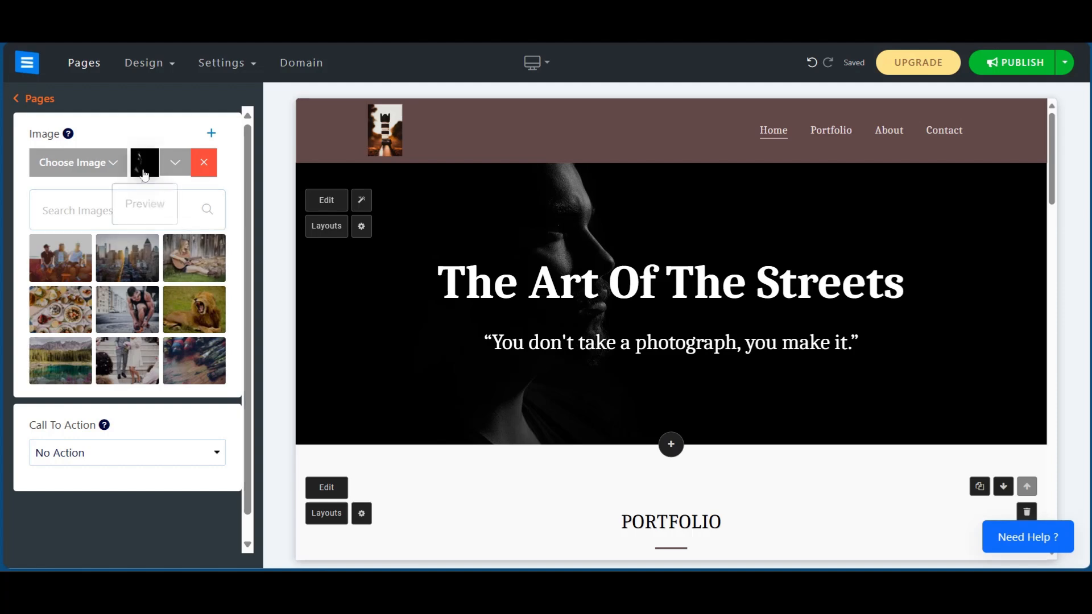
{"action": "left_click", "coordinate": [40, 100]}
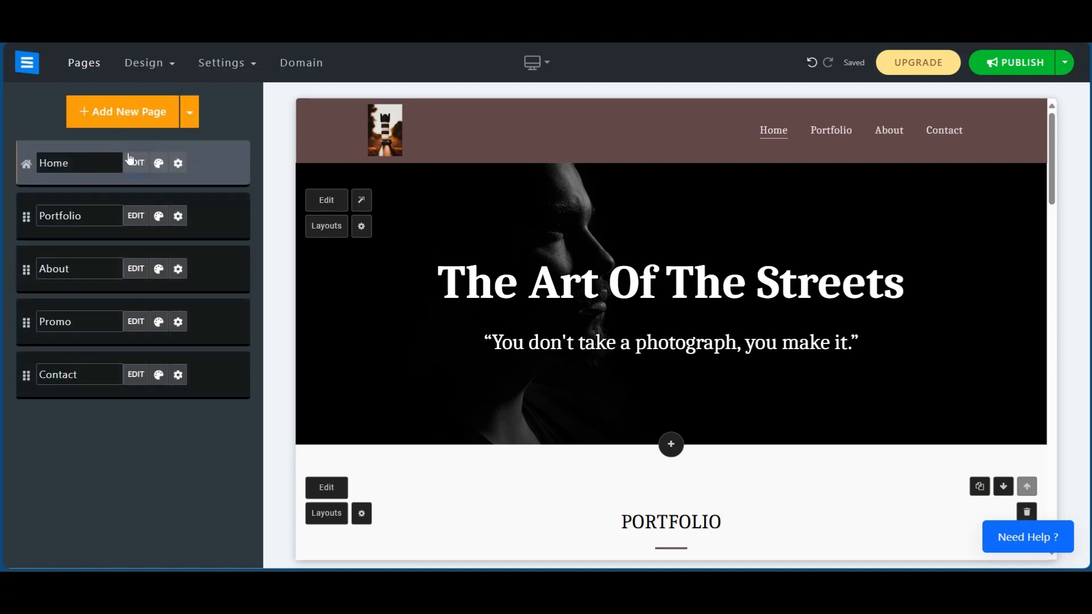
Browse the layout designs available for the Home page and return to the page list
{"action": "left_click", "coordinate": [158, 165]}
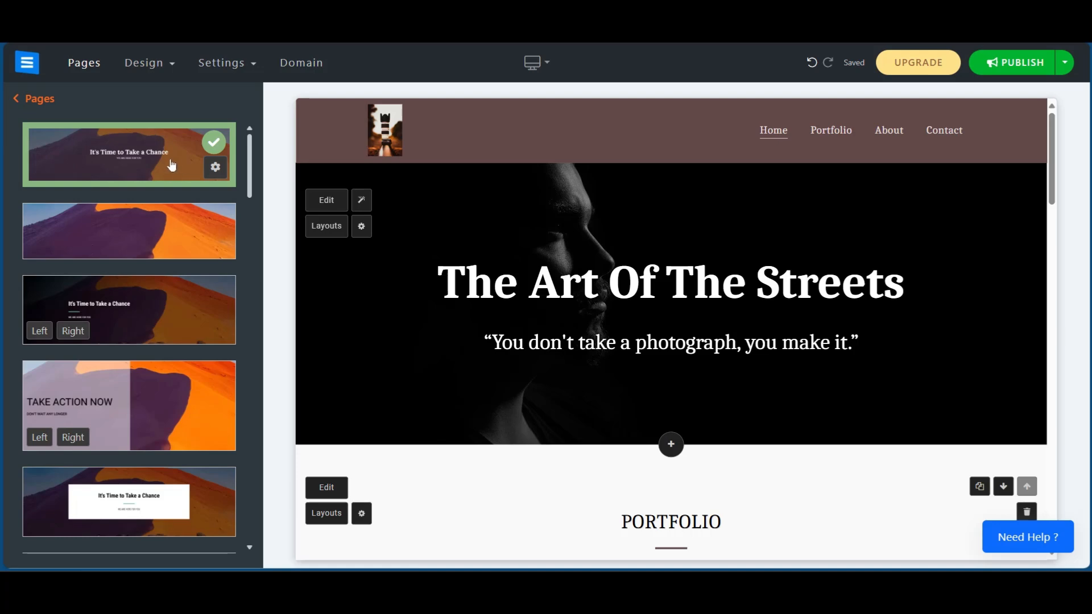
{"action": "scroll", "coordinate": [97, 308], "scroll_direction": "down", "scroll_amount": 10}
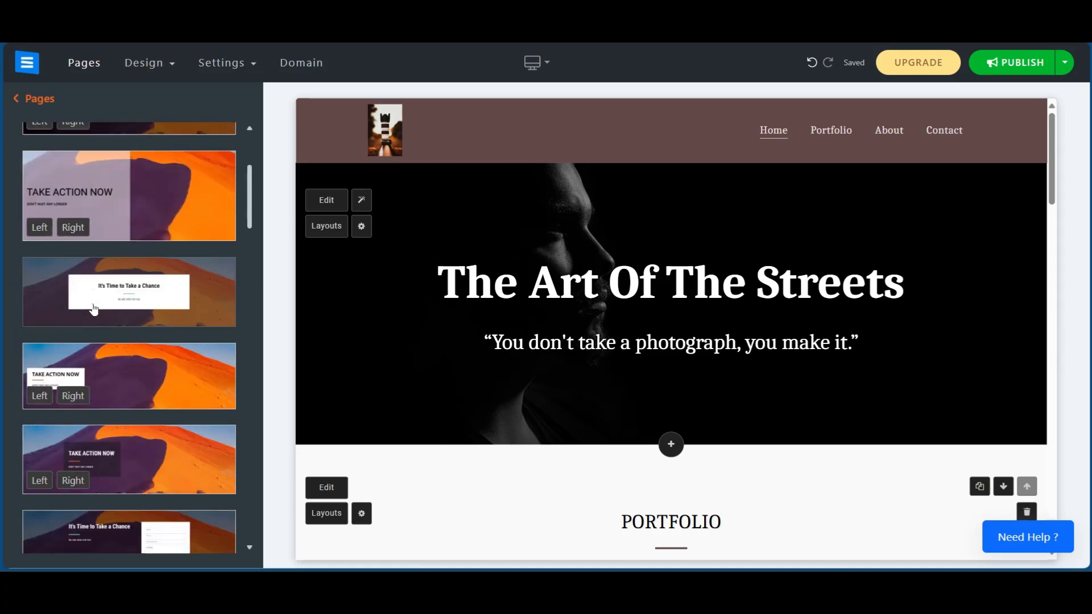
{"action": "scroll", "coordinate": [97, 308], "scroll_direction": "up", "scroll_amount": 10}
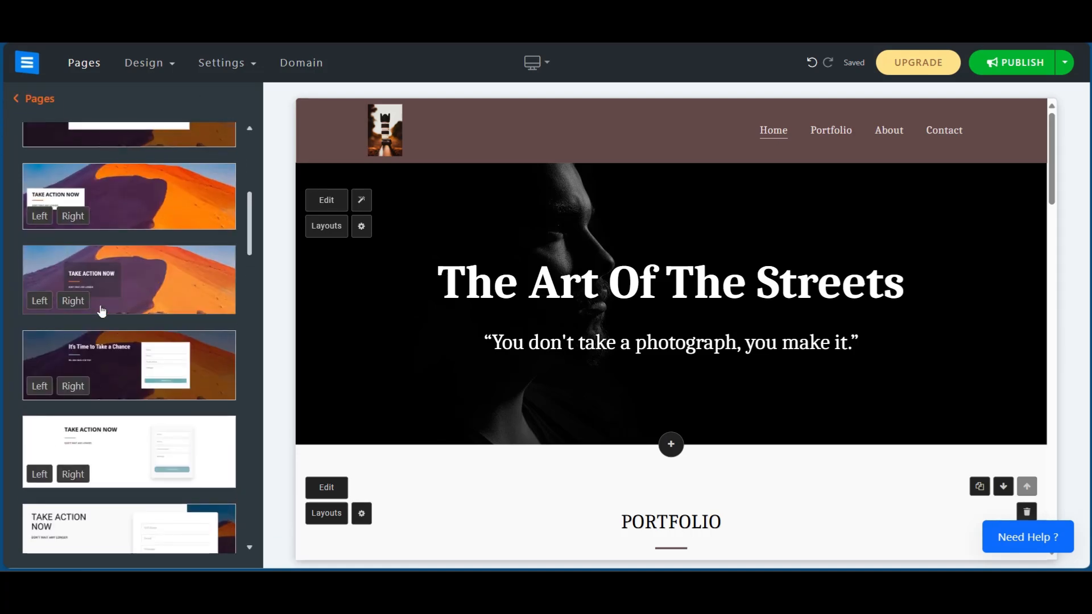
{"action": "left_click", "coordinate": [33, 100]}
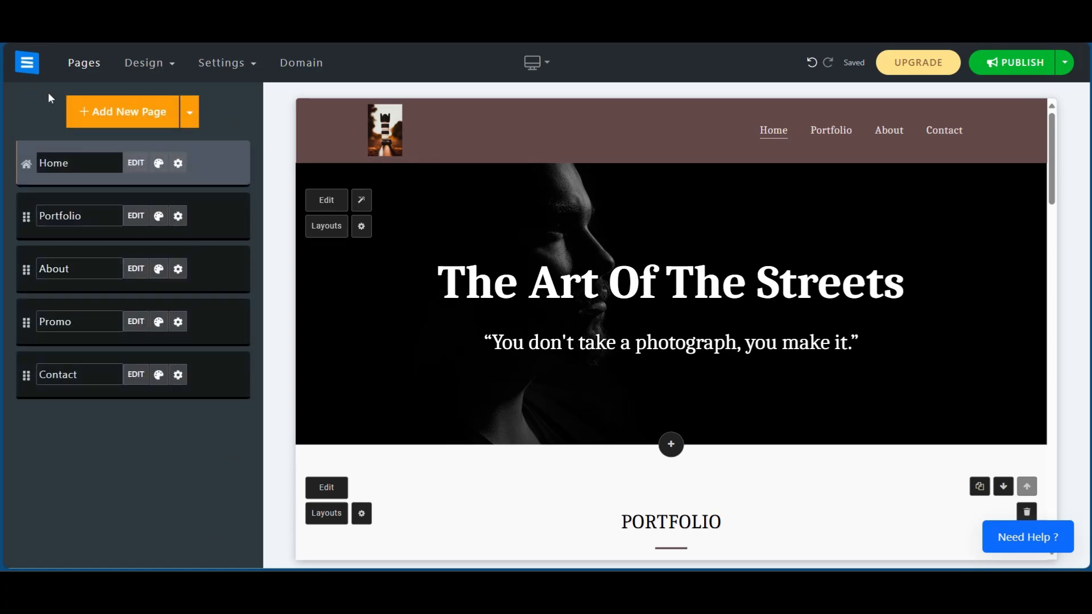
Check the Home page's header, footer and SEO settings, and look through the site preview down to the footer
{"action": "left_click", "coordinate": [178, 164]}
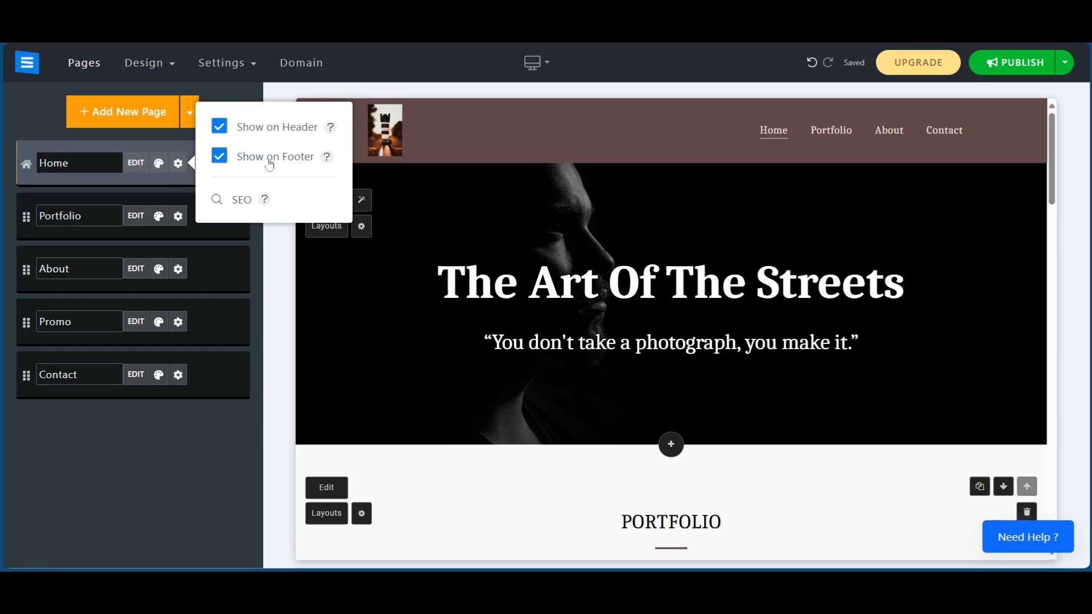
{"action": "left_click", "coordinate": [138, 413]}
{"action": "scroll", "coordinate": [734, 410], "scroll_direction": "down", "scroll_amount": 10}
{"action": "scroll", "coordinate": [741, 407], "scroll_direction": "down", "scroll_amount": 10}
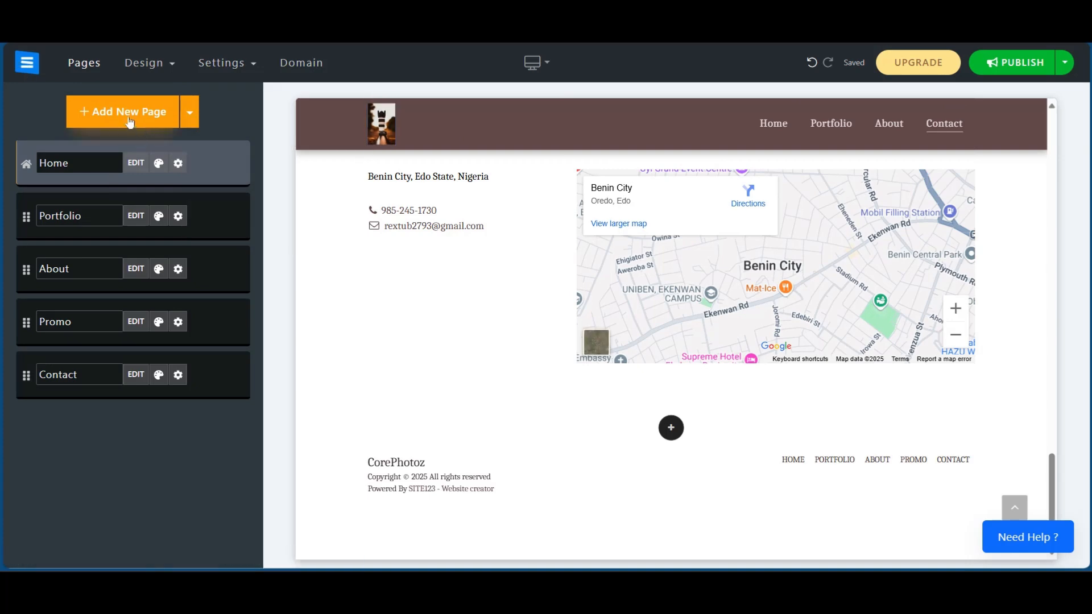
Browse the popular page templates and add a Testimonials page to the website
{"action": "left_click", "coordinate": [102, 115]}
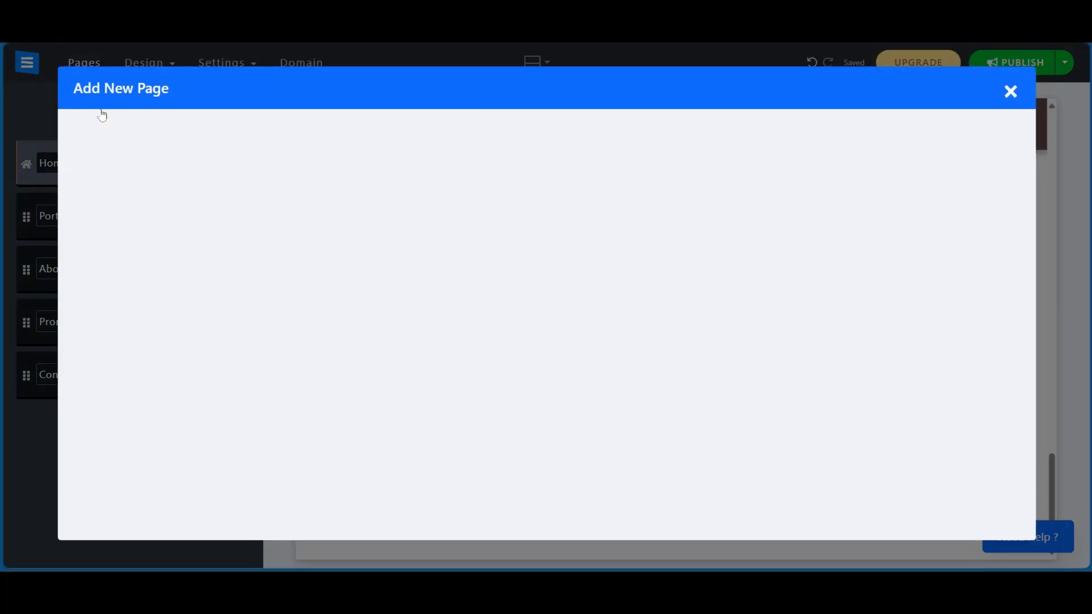
{"action": "scroll", "coordinate": [869, 381], "scroll_direction": "down", "scroll_amount": 5}
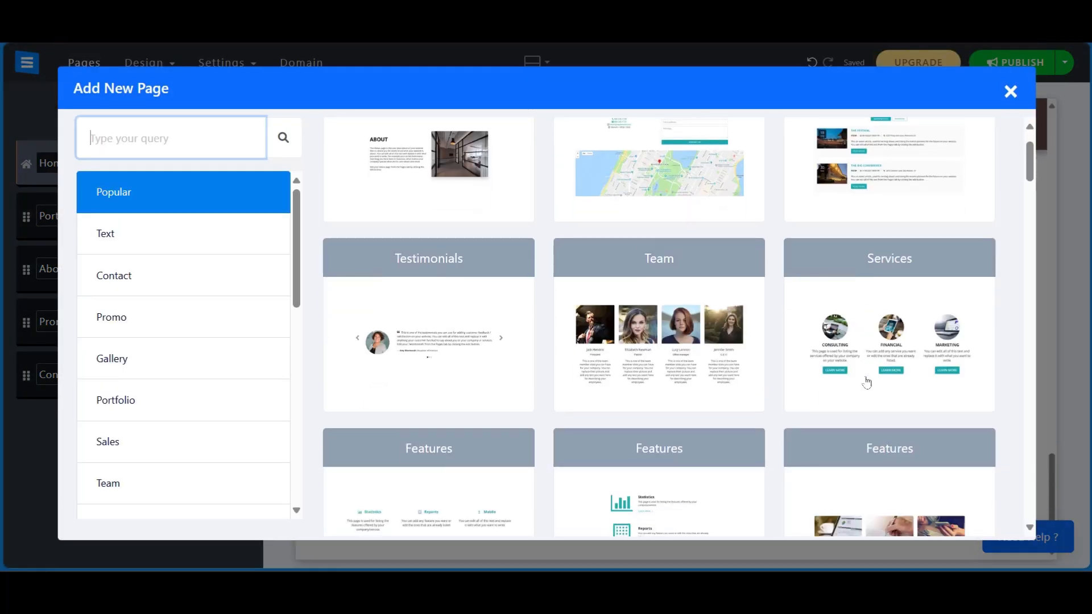
{"action": "scroll", "coordinate": [868, 381], "scroll_direction": "up", "scroll_amount": 5}
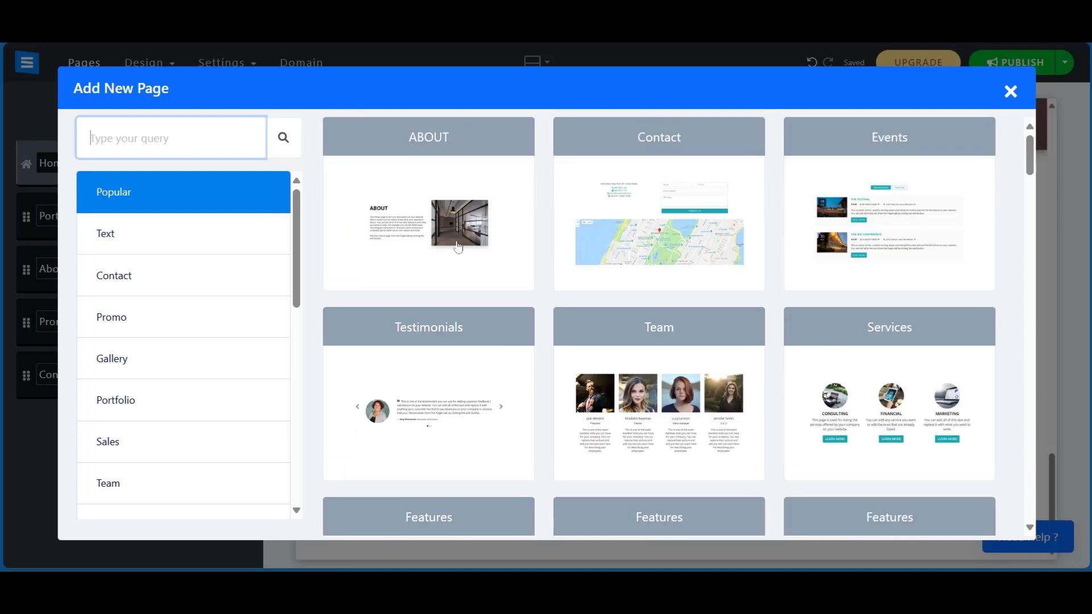
{"action": "scroll", "coordinate": [520, 426], "scroll_direction": "down", "scroll_amount": 3}
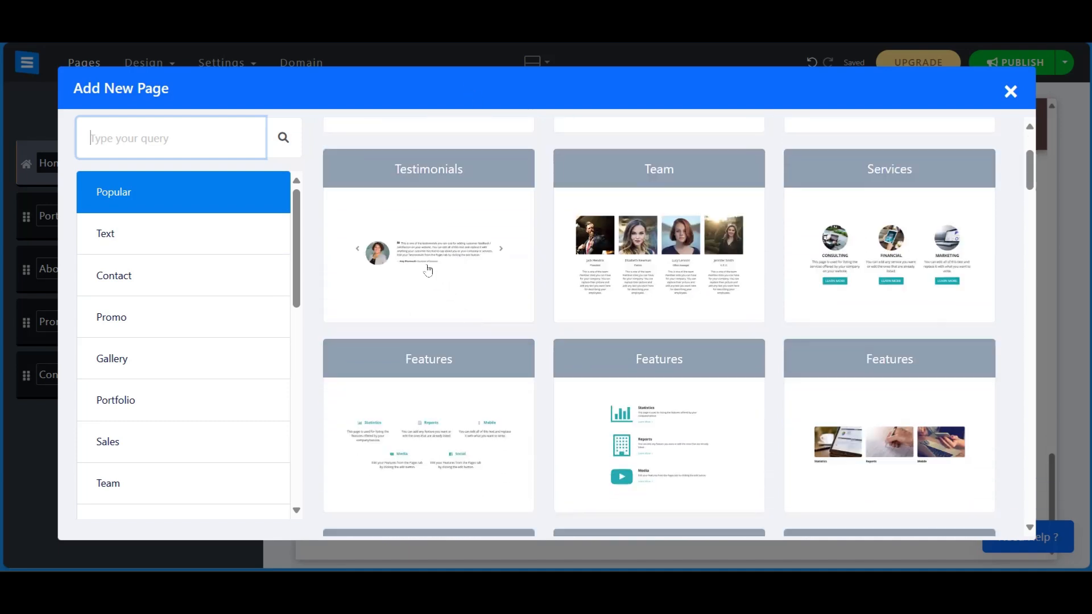
{"action": "left_click", "coordinate": [428, 269]}
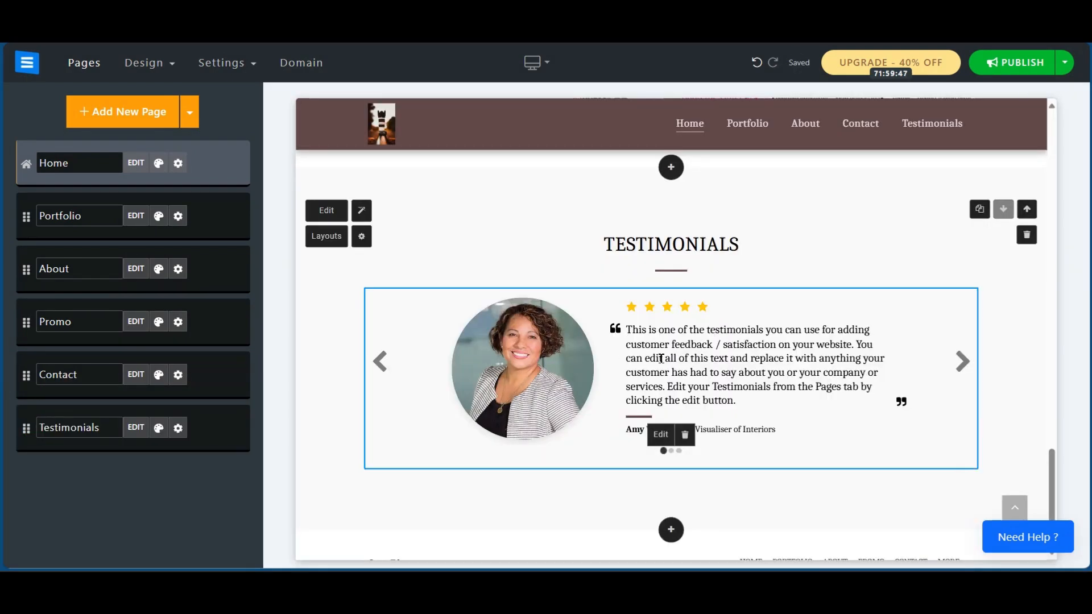
Open the first testimonial and review its text, customer name, description, rating, image and link fields, and save it without edits
{"action": "left_click", "coordinate": [661, 435]}
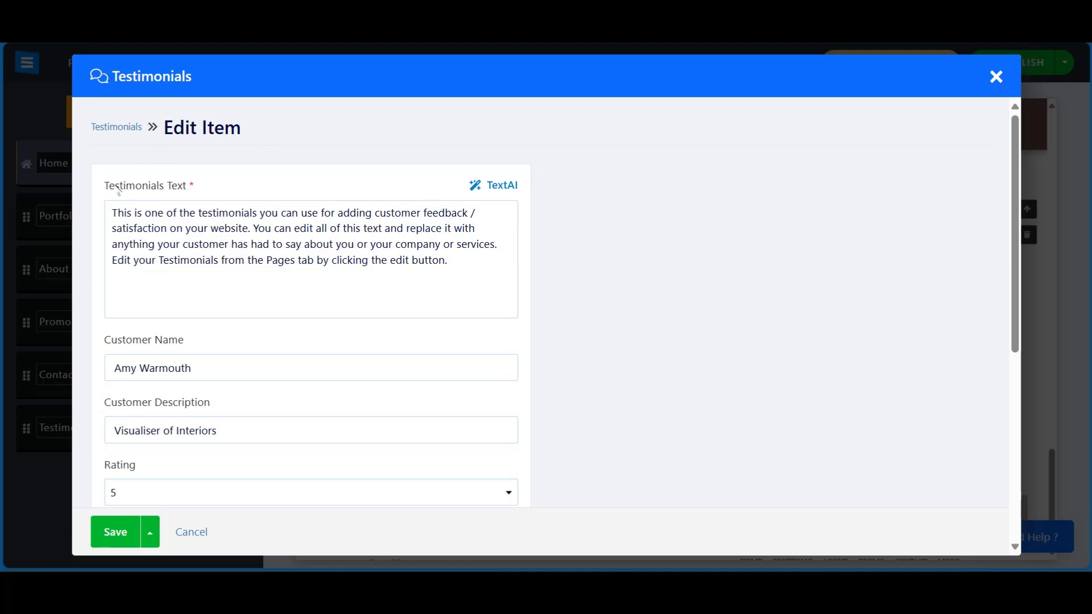
{"action": "left_click", "coordinate": [152, 231]}
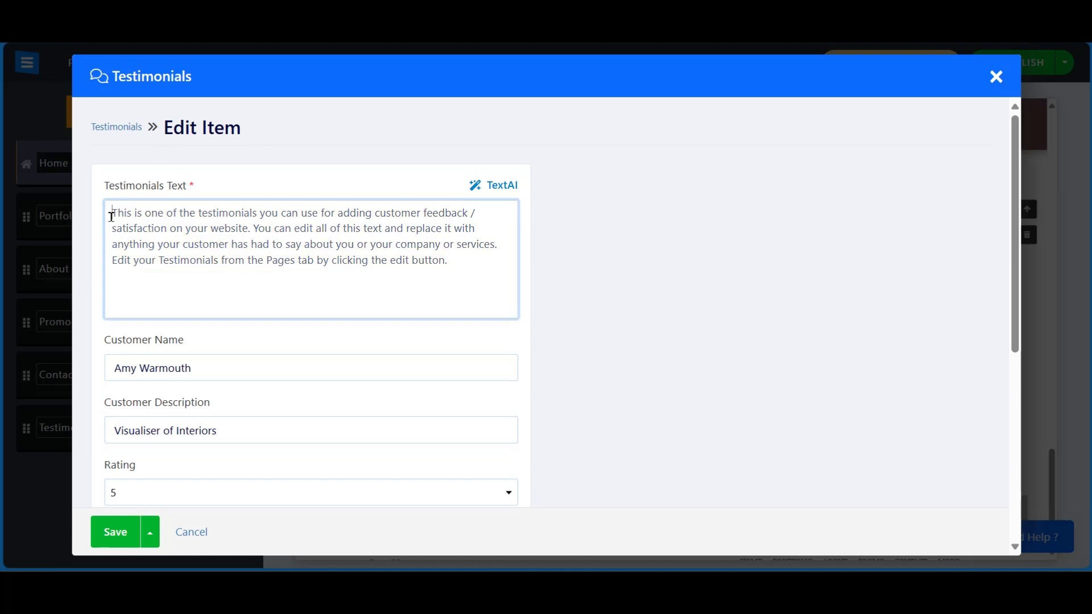
{"action": "left_click_drag", "start_coordinate": [111, 215], "coordinate": [472, 265]}
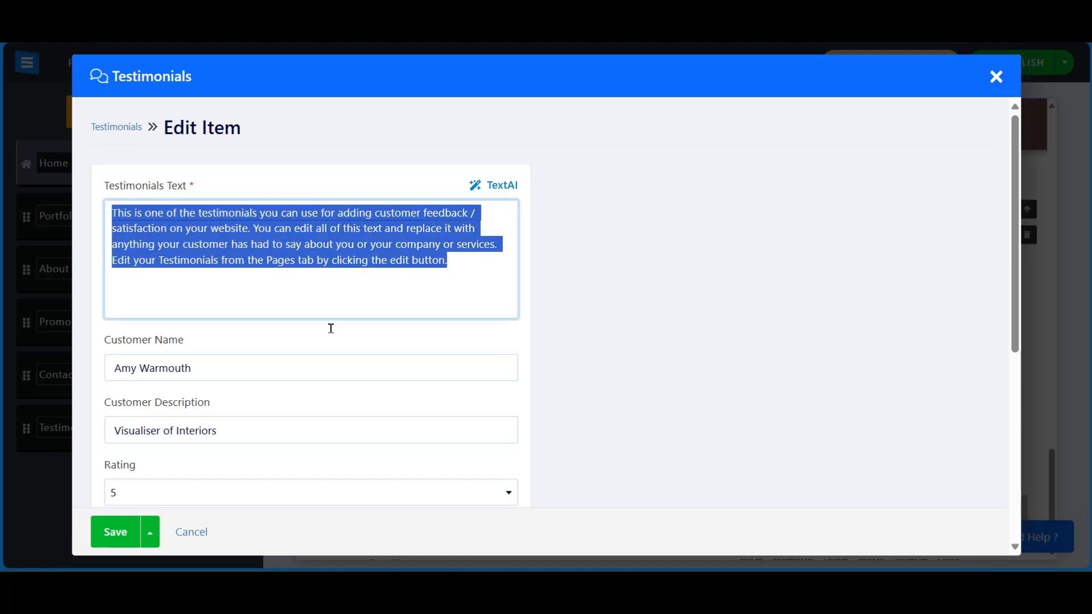
{"action": "left_click_drag", "start_coordinate": [210, 369], "coordinate": [60, 370]}
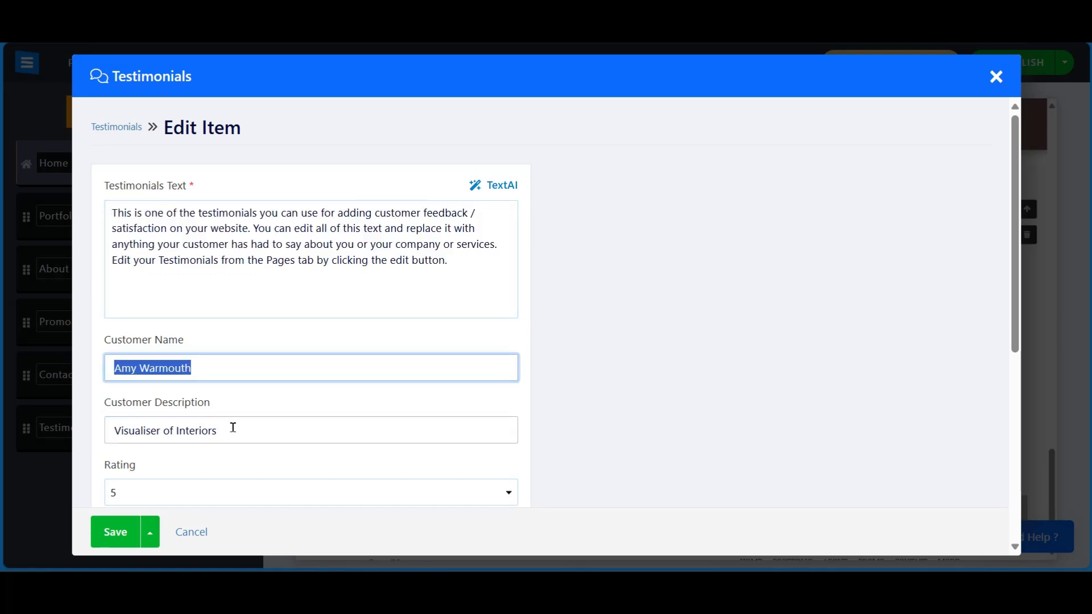
{"action": "left_click_drag", "start_coordinate": [227, 431], "coordinate": [99, 431]}
{"action": "scroll", "coordinate": [169, 414], "scroll_direction": "down", "scroll_amount": 2}
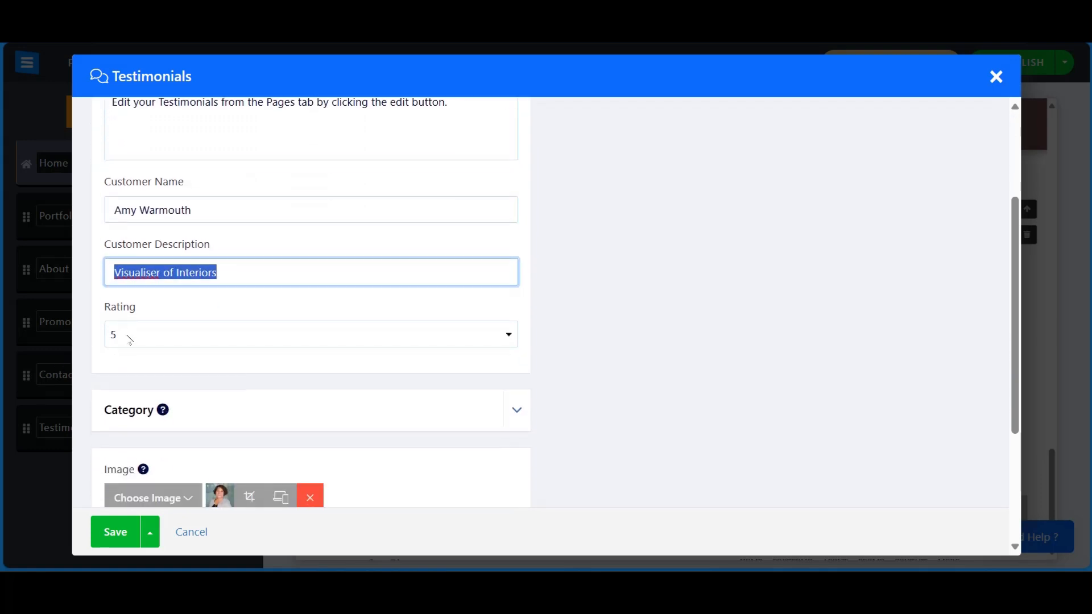
{"action": "scroll", "coordinate": [129, 340], "scroll_direction": "down", "scroll_amount": 3}
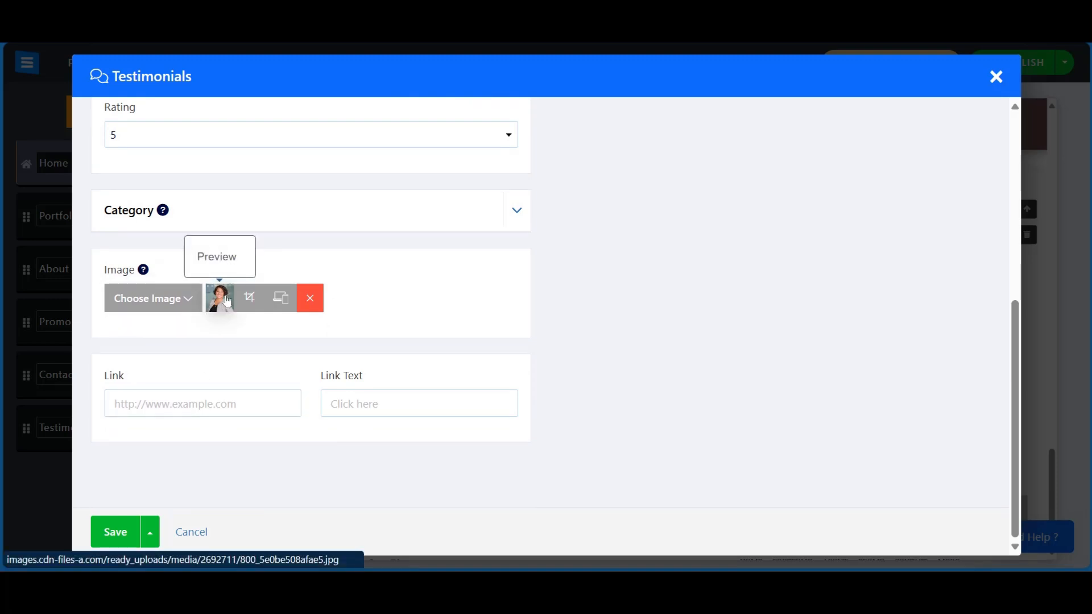
{"action": "scroll", "coordinate": [228, 301], "scroll_direction": "up", "scroll_amount": 6}
{"action": "scroll", "coordinate": [112, 199], "scroll_direction": "down", "scroll_amount": 6}
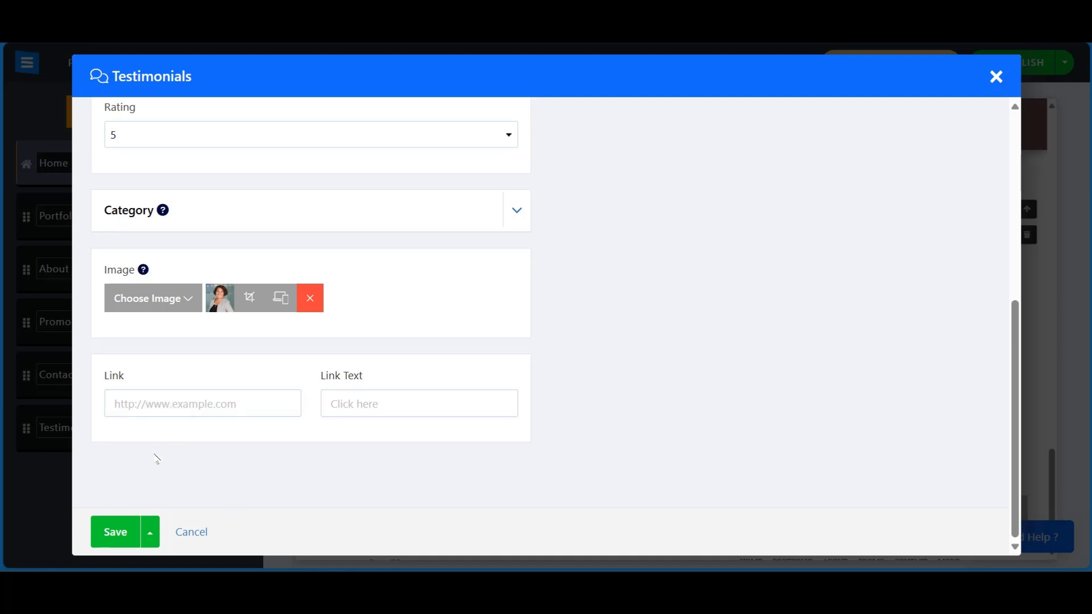
{"action": "left_click", "coordinate": [110, 534]}
Insert a Services page with the round-image layout between the Contact and Testimonials sections
{"action": "scroll", "coordinate": [643, 344], "scroll_direction": "up", "scroll_amount": 4}
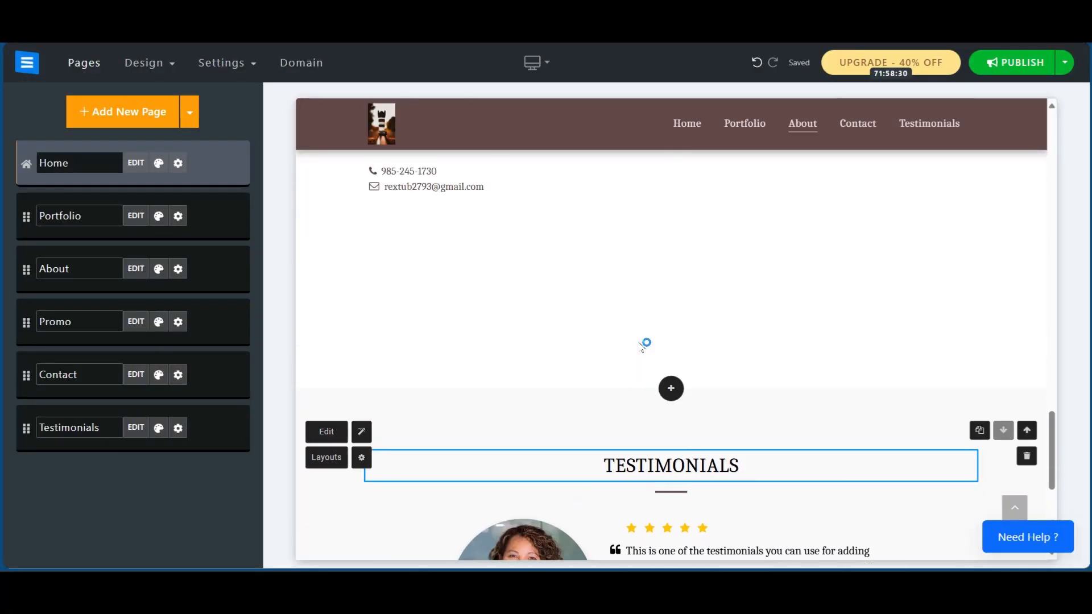
{"action": "scroll", "coordinate": [683, 421], "scroll_direction": "down", "scroll_amount": 3}
{"action": "scroll", "coordinate": [668, 407], "scroll_direction": "up", "scroll_amount": 3}
{"action": "scroll", "coordinate": [668, 408], "scroll_direction": "down", "scroll_amount": 3}
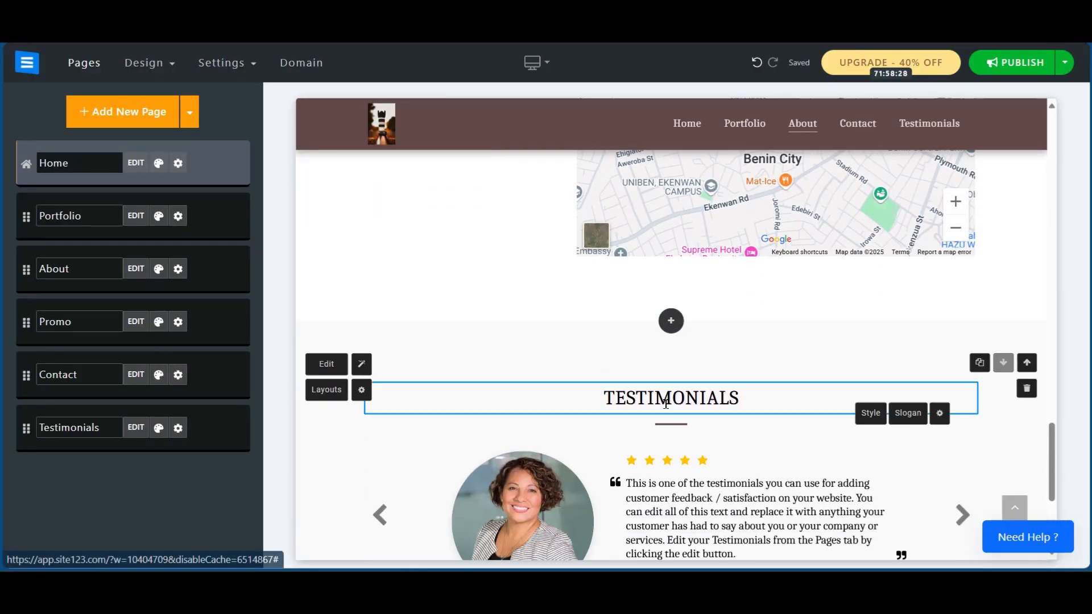
{"action": "scroll", "coordinate": [677, 385], "scroll_direction": "up", "scroll_amount": 2}
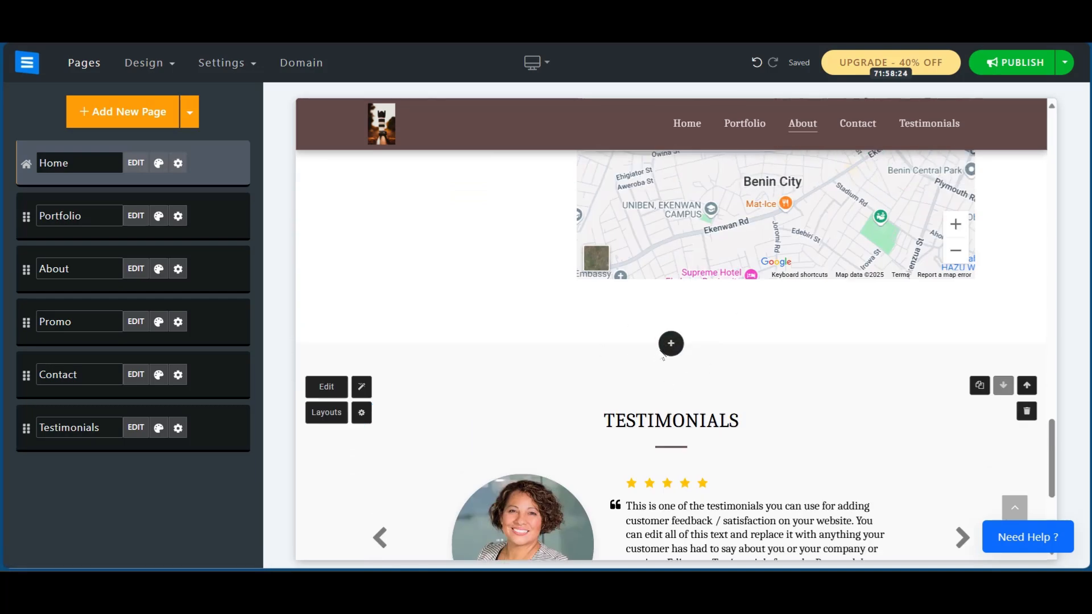
{"action": "left_click", "coordinate": [670, 345]}
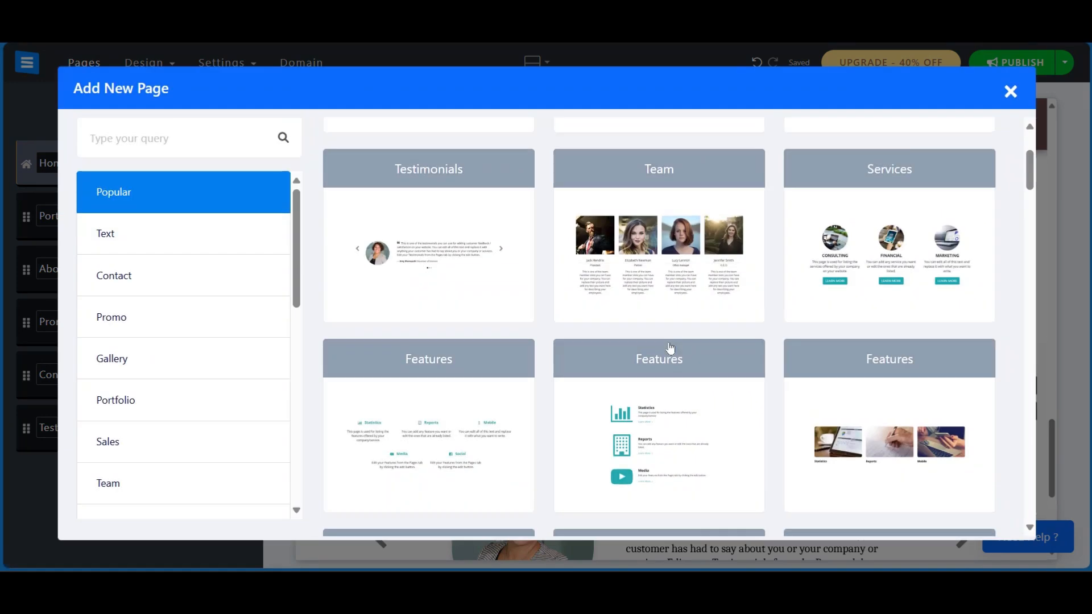
{"action": "scroll", "coordinate": [142, 405], "scroll_direction": "down", "scroll_amount": 8}
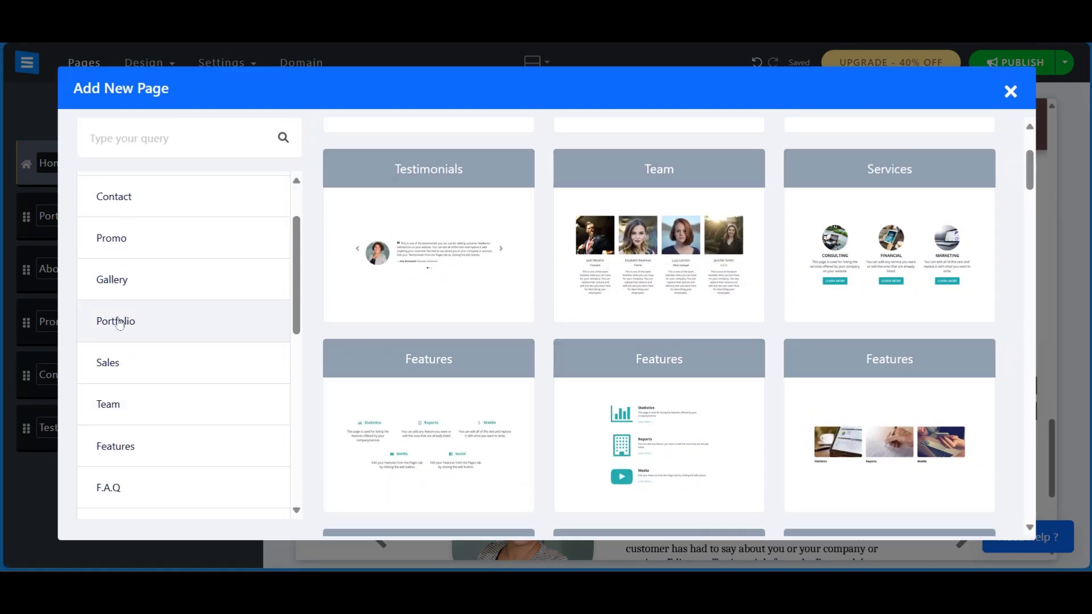
{"action": "scroll", "coordinate": [174, 192], "scroll_direction": "up", "scroll_amount": 1}
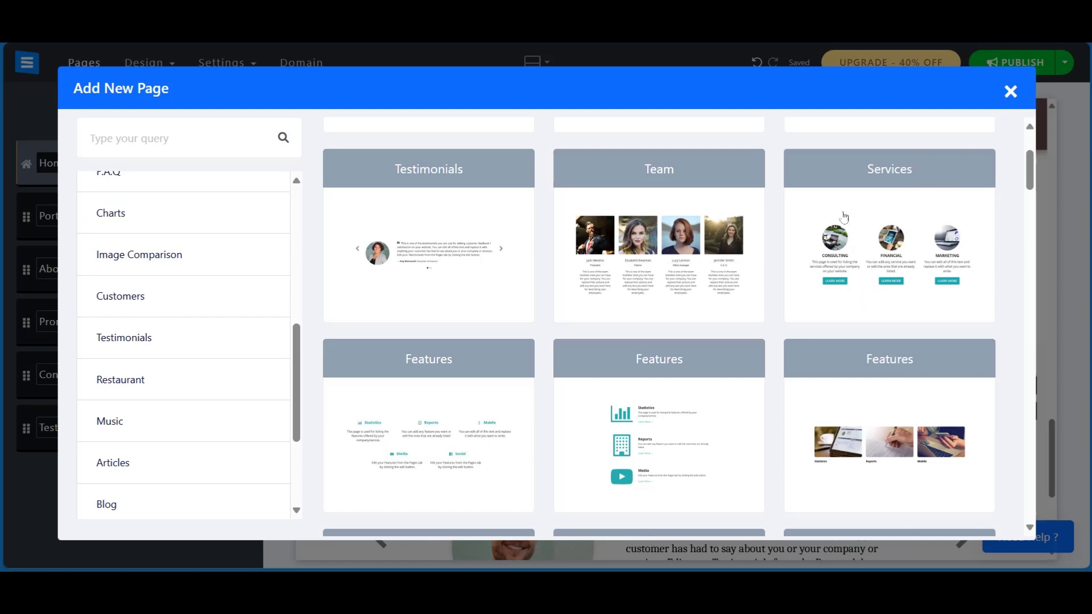
{"action": "left_click", "coordinate": [909, 199]}
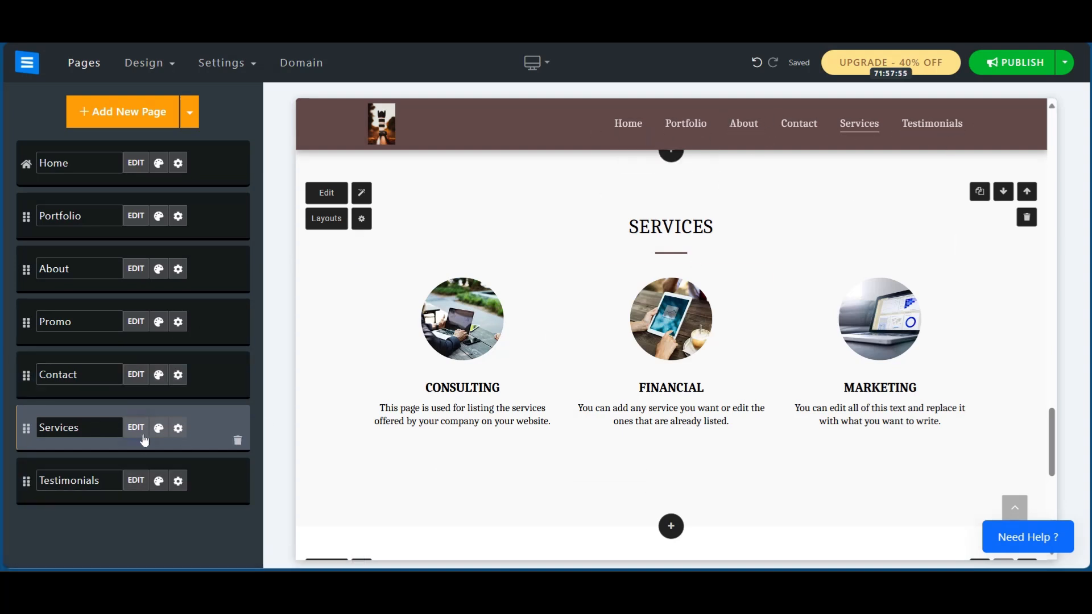
Turn off showing the Services page on the header and on the footer
{"action": "left_click", "coordinate": [177, 430]}
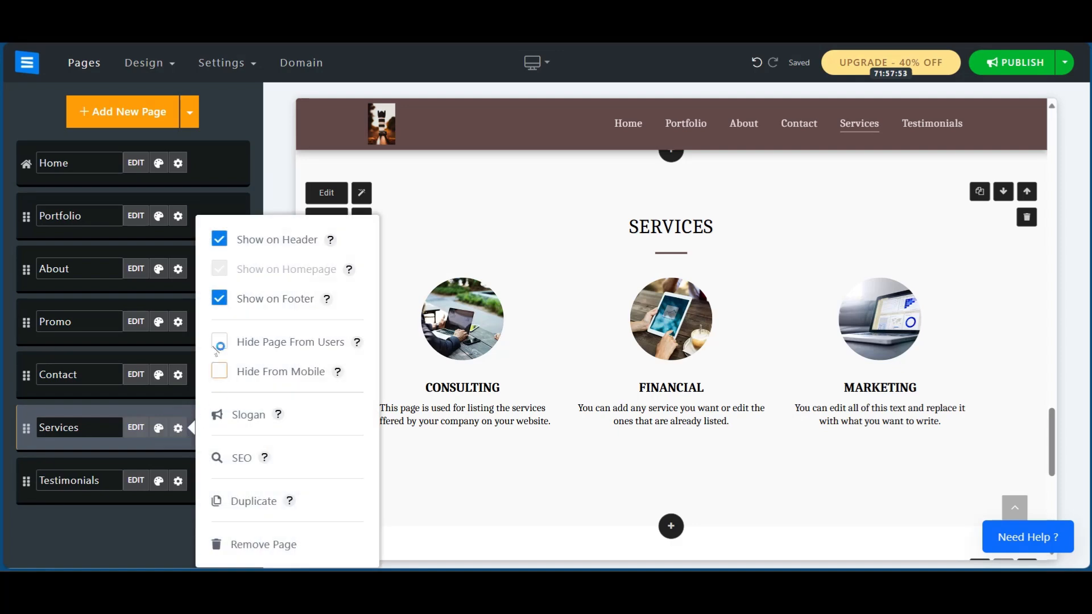
{"action": "left_click", "coordinate": [219, 242]}
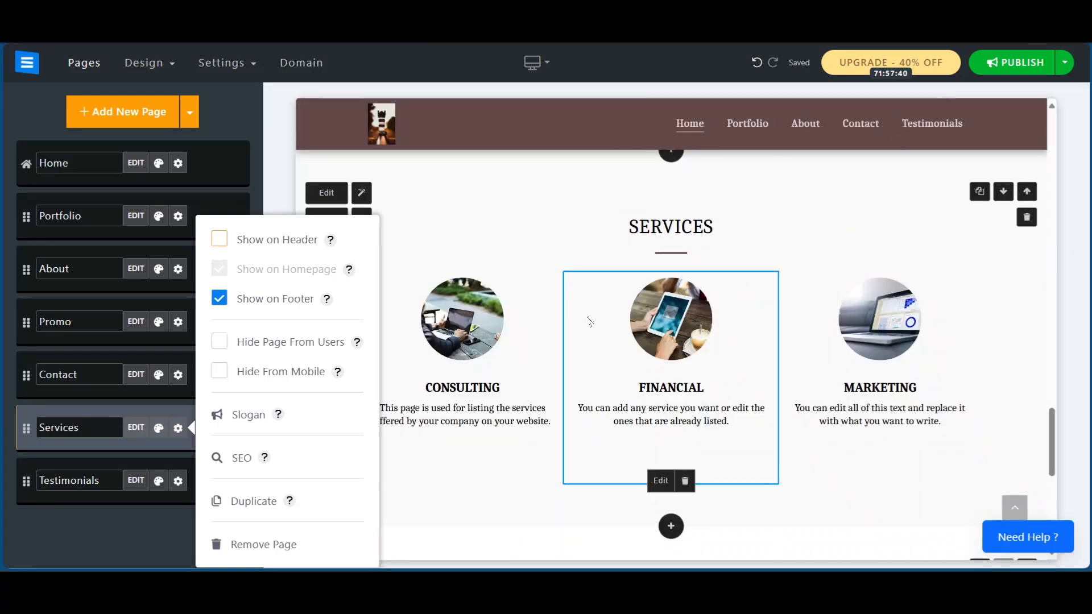
{"action": "left_click", "coordinate": [217, 301]}
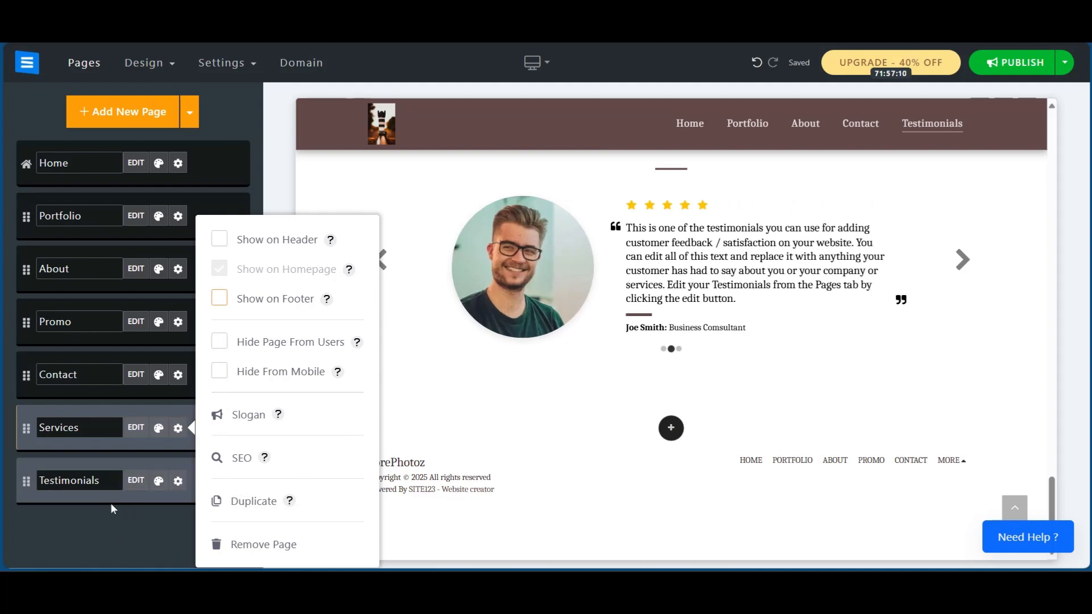
{"action": "left_click", "coordinate": [134, 536]}
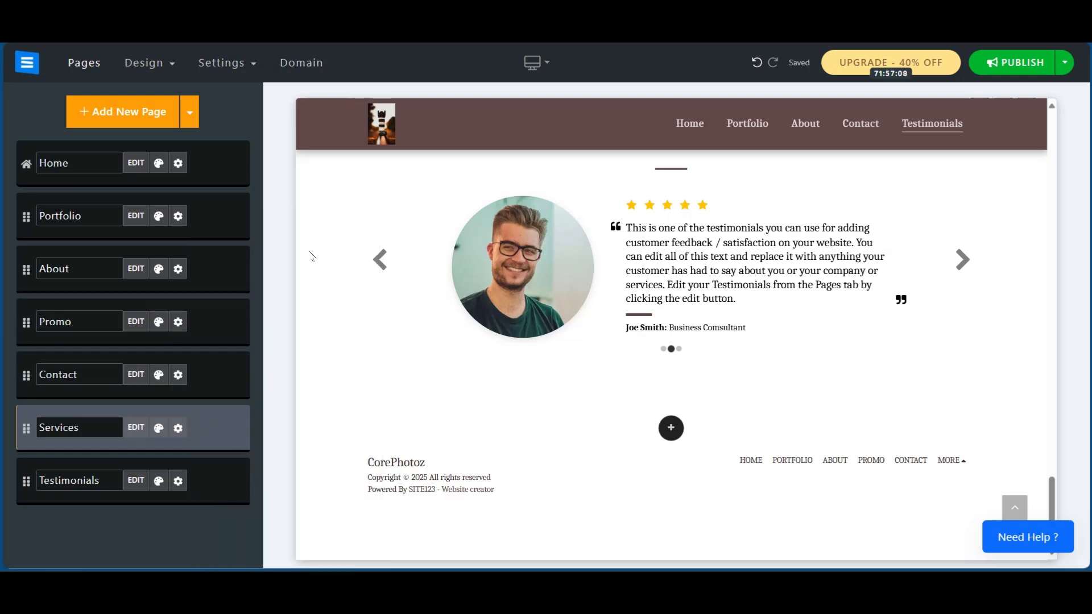
Change the website's main color to the custom olive green #808a0d and expand the preset color palette
{"action": "left_click", "coordinate": [171, 64]}
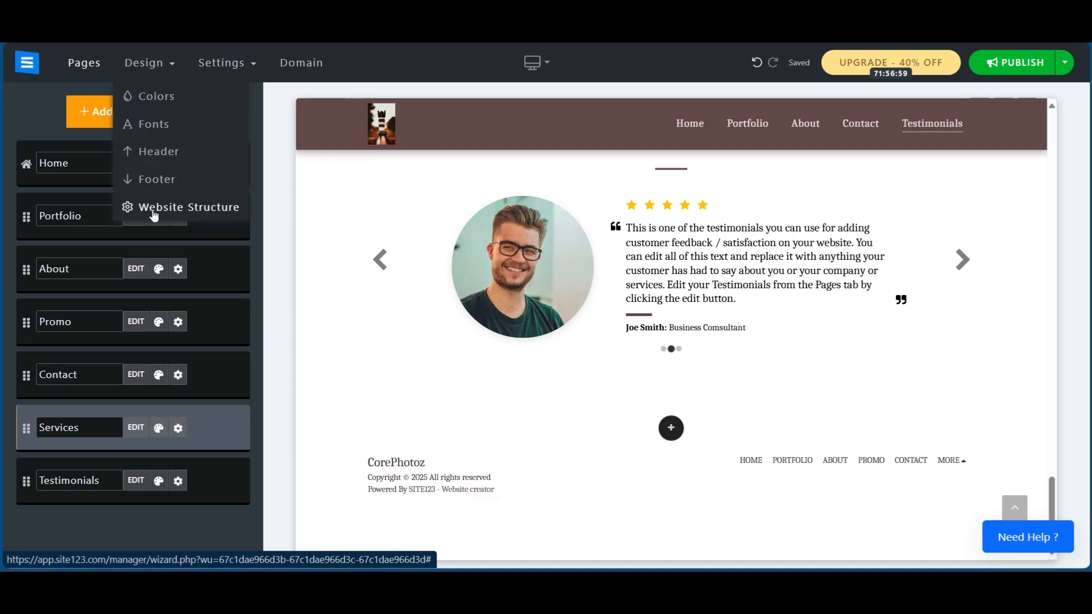
{"action": "left_click", "coordinate": [153, 96]}
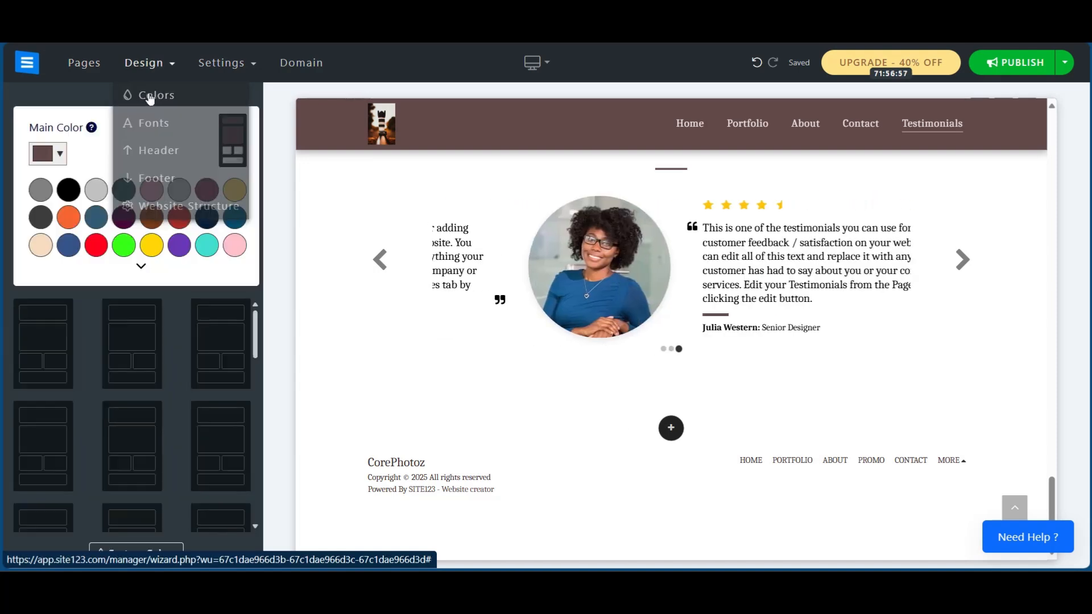
{"action": "left_click", "coordinate": [48, 154]}
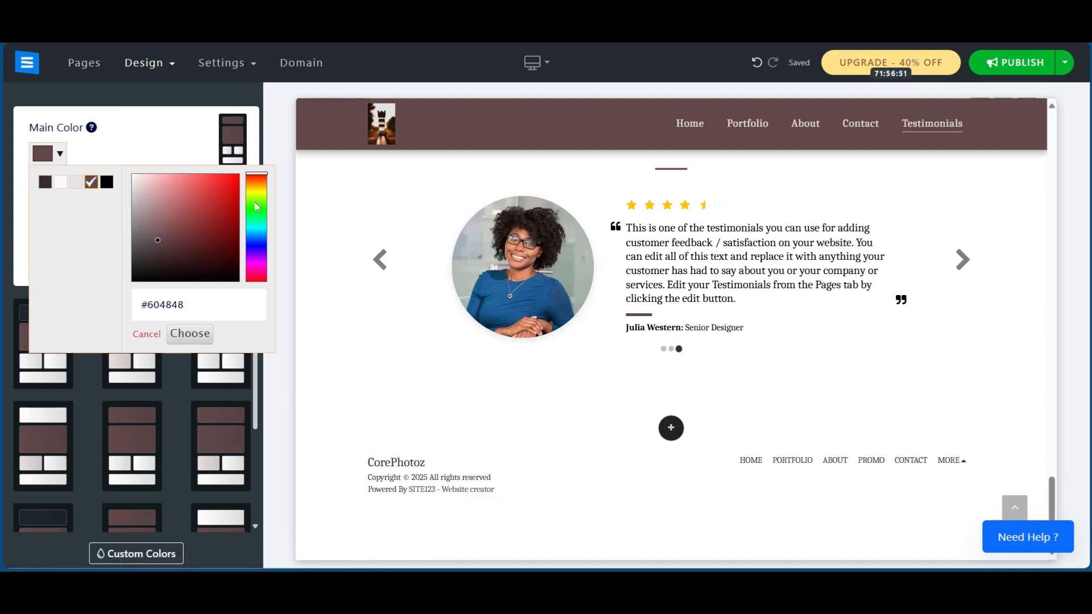
{"action": "left_click_drag", "start_coordinate": [259, 177], "coordinate": [260, 196]}
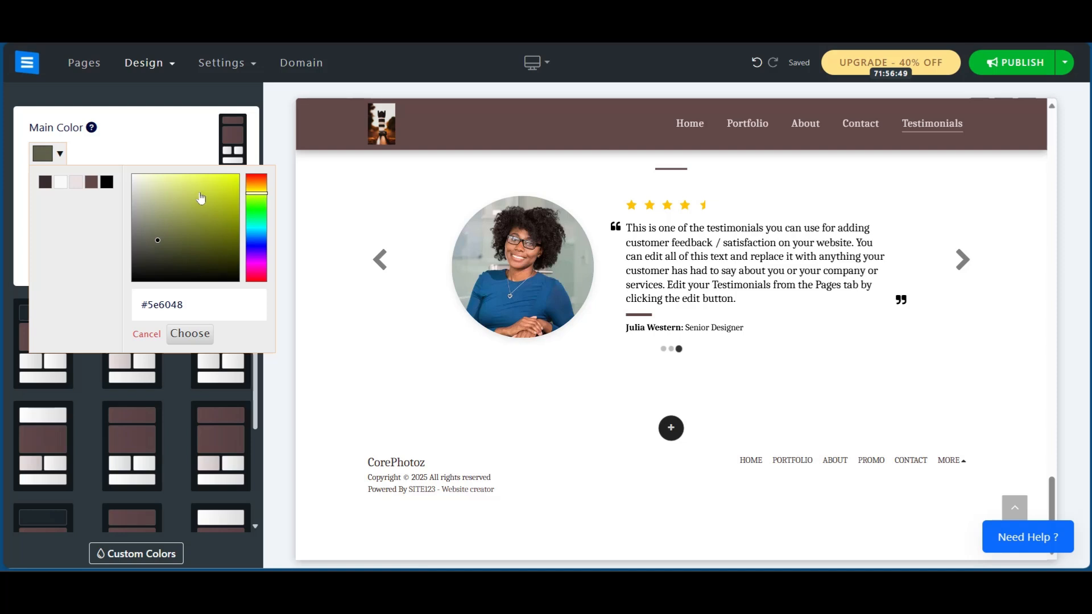
{"action": "left_click", "coordinate": [214, 179]}
{"action": "left_click", "coordinate": [220, 180]}
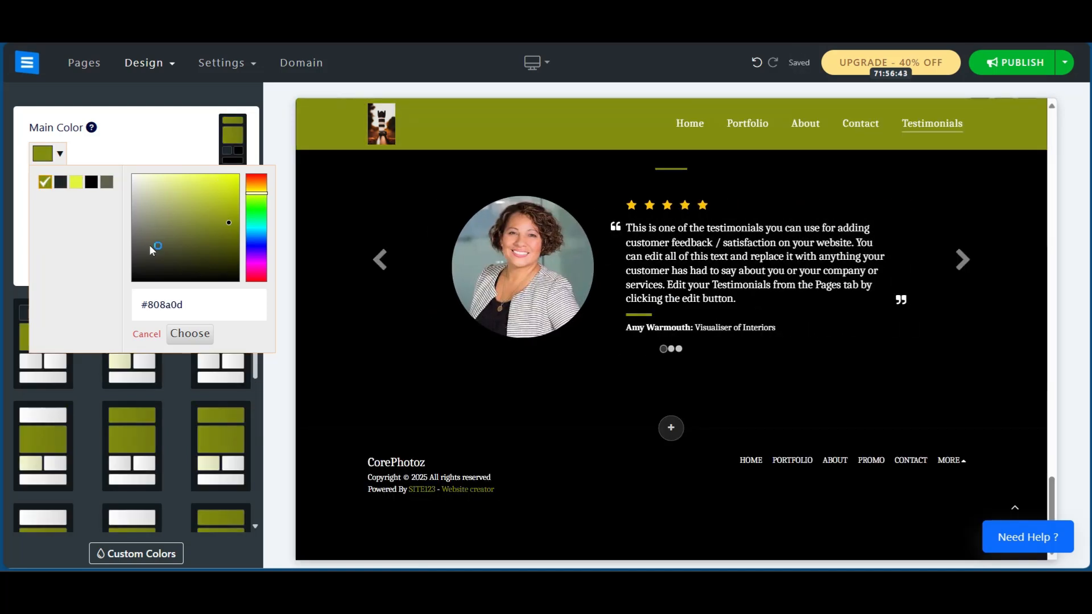
{"action": "left_click", "coordinate": [190, 334]}
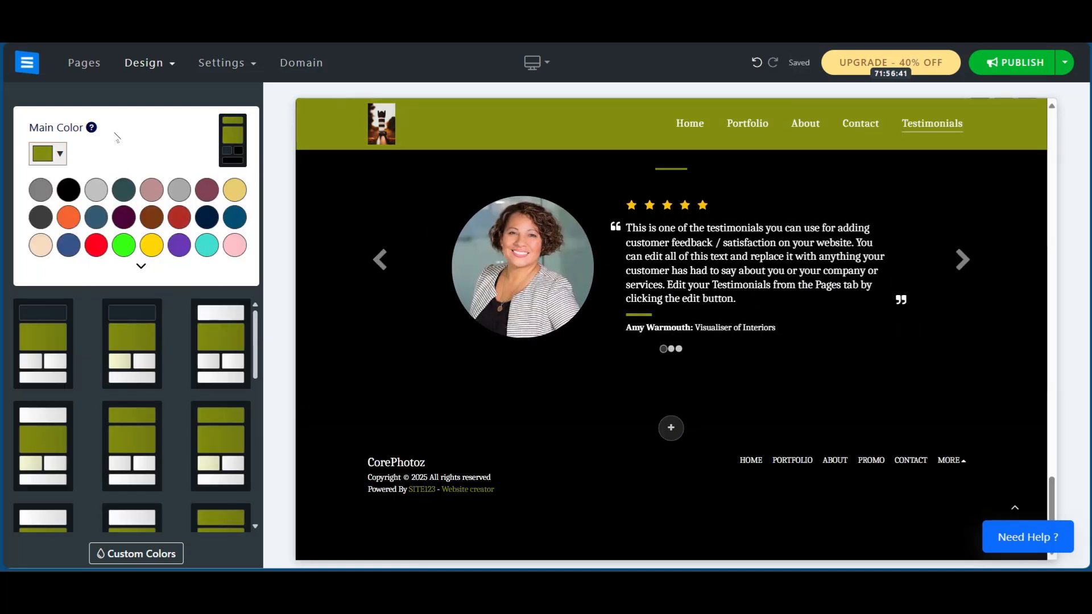
{"action": "left_click", "coordinate": [141, 265]}
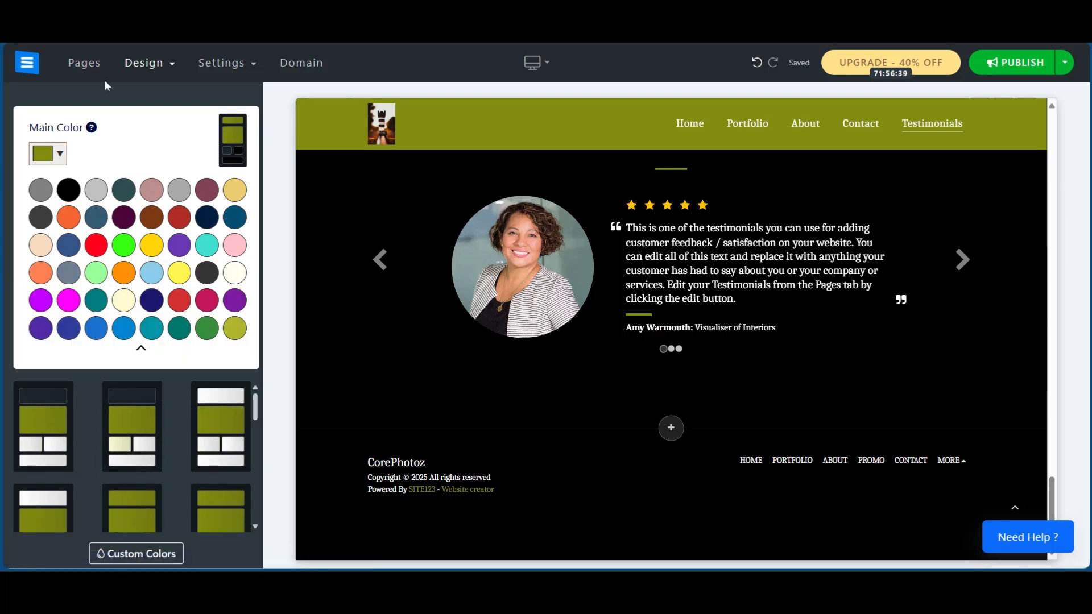
Browse the available website fonts and set the site's font to Poppins
{"action": "left_click", "coordinate": [144, 62]}
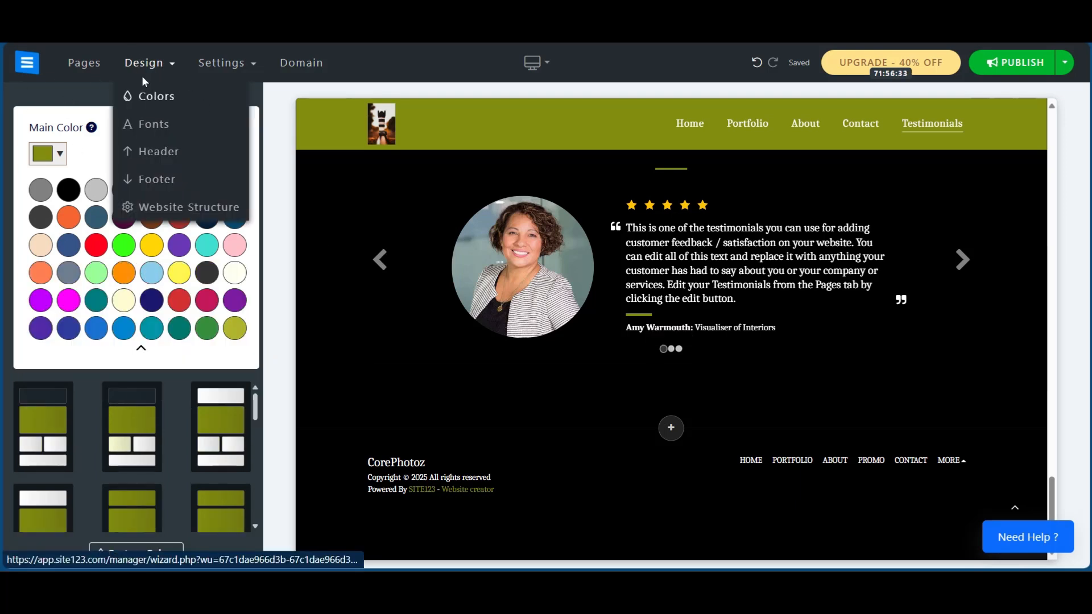
{"action": "left_click", "coordinate": [151, 123]}
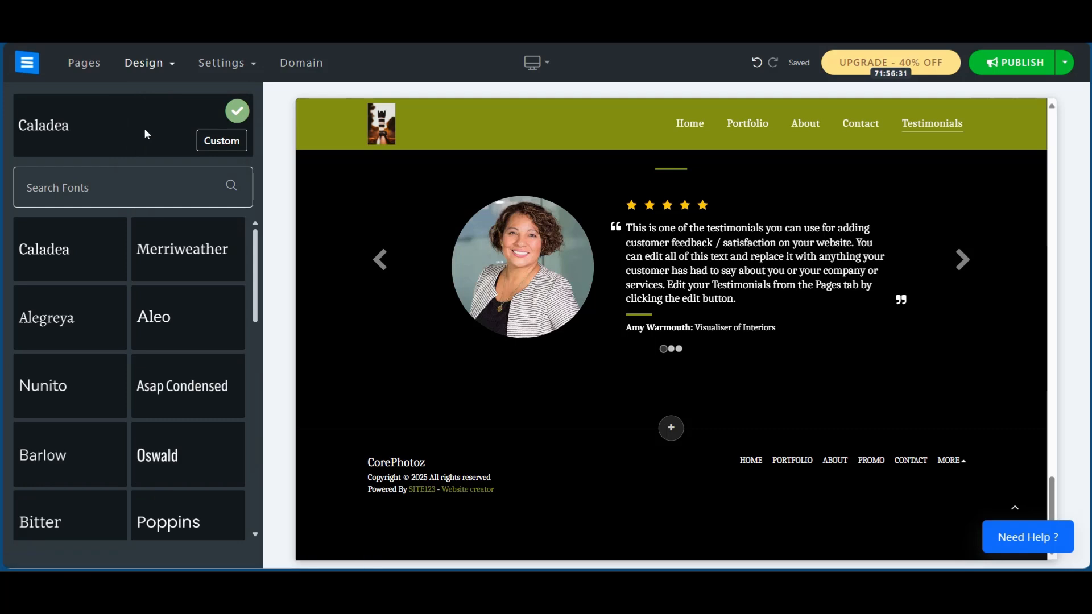
{"action": "scroll", "coordinate": [147, 390], "scroll_direction": "down", "scroll_amount": 5}
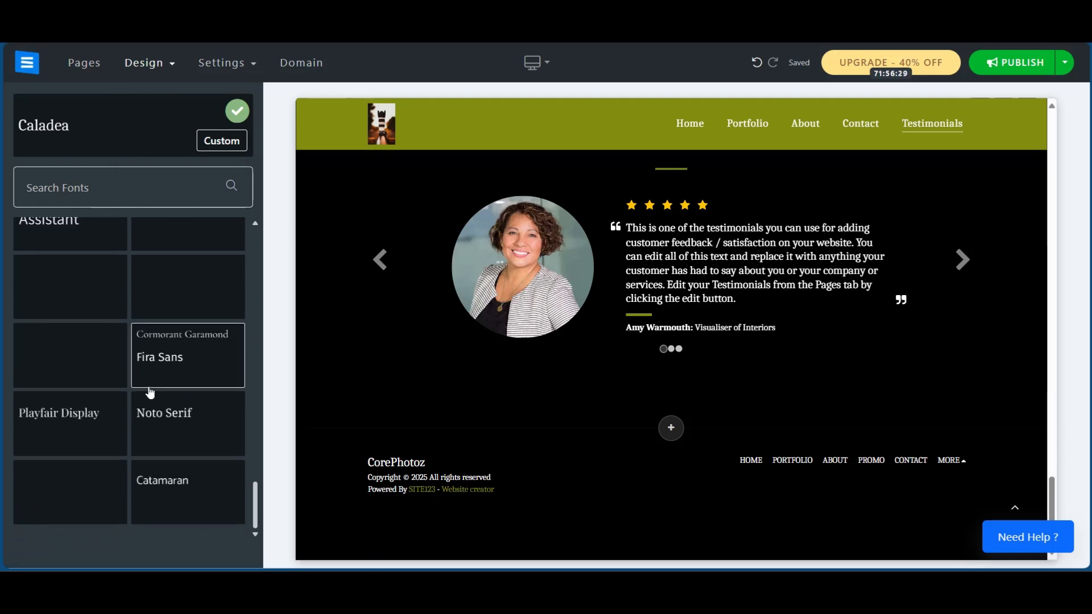
{"action": "scroll", "coordinate": [150, 392], "scroll_direction": "up", "scroll_amount": 5}
{"action": "scroll", "coordinate": [151, 390], "scroll_direction": "down", "scroll_amount": 4}
{"action": "scroll", "coordinate": [170, 439], "scroll_direction": "up", "scroll_amount": 3}
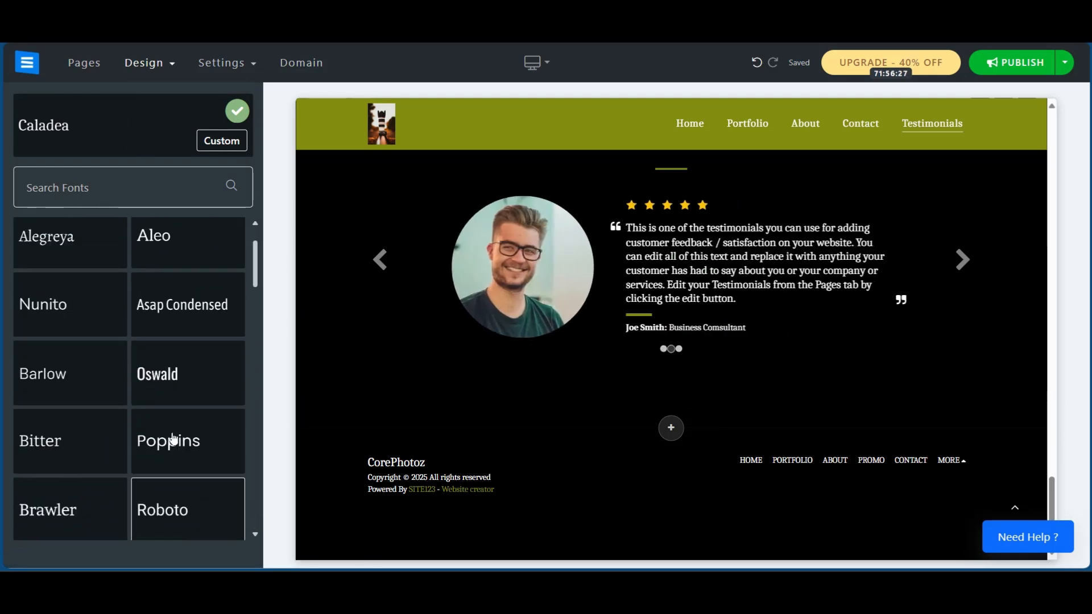
{"action": "left_click", "coordinate": [160, 448]}
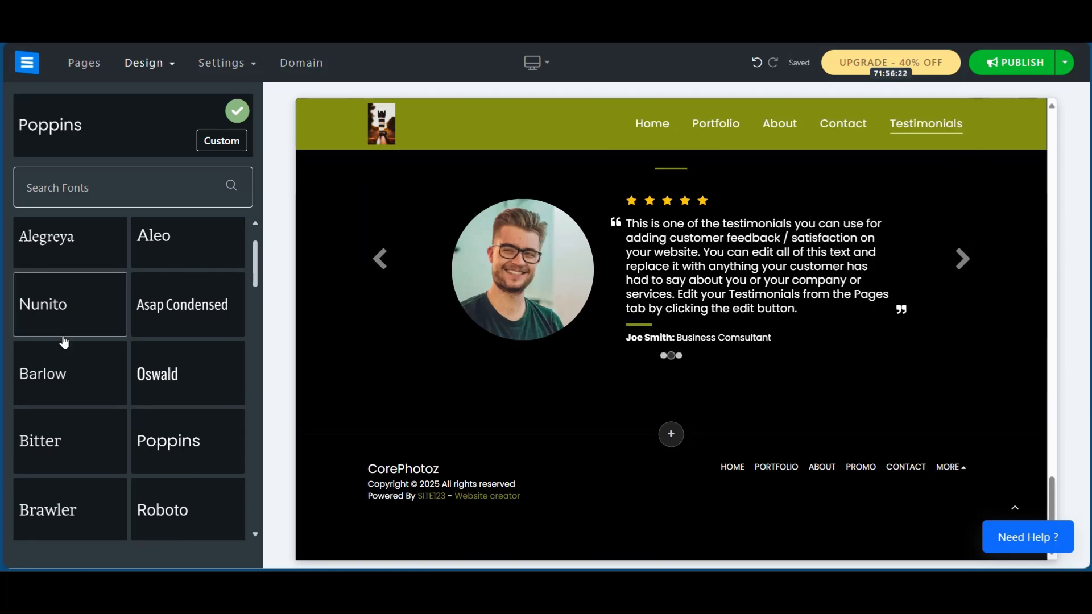
Open the website structure options and look through the available header and menu structures
{"action": "scroll", "coordinate": [66, 395], "scroll_direction": "down", "scroll_amount": 5}
{"action": "mouse_move", "coordinate": [167, 70]}
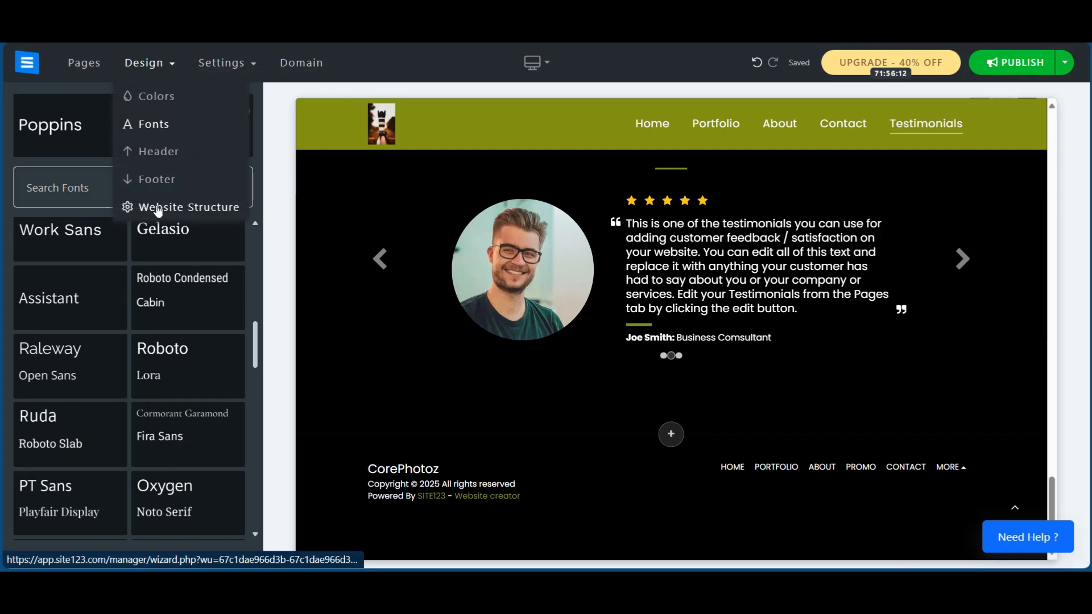
{"action": "left_click", "coordinate": [159, 208]}
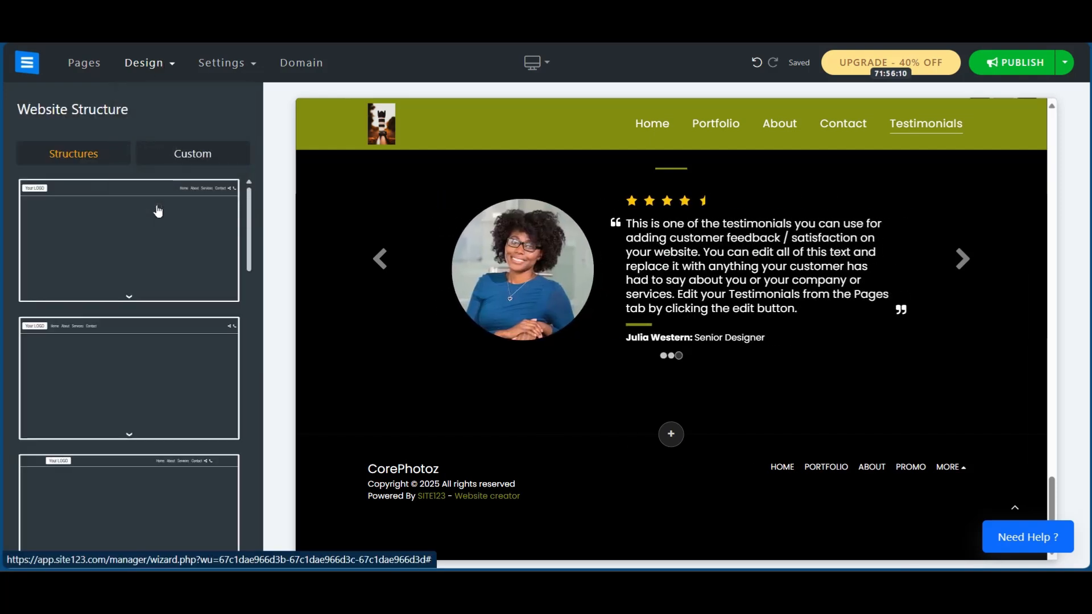
{"action": "scroll", "coordinate": [171, 306], "scroll_direction": "down", "scroll_amount": 3}
{"action": "scroll", "coordinate": [173, 305], "scroll_direction": "down", "scroll_amount": 2}
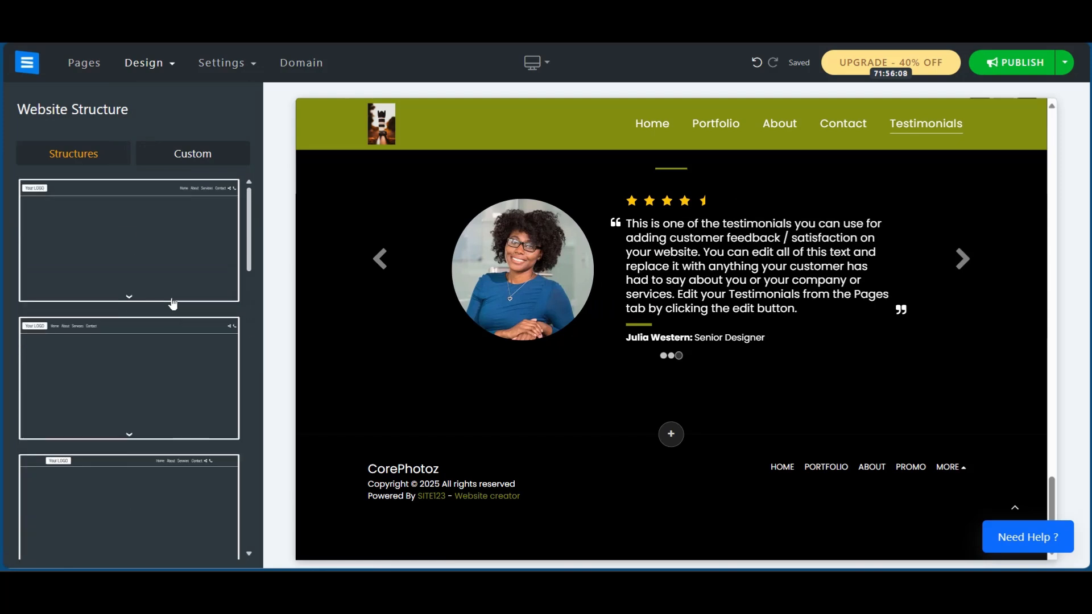
{"action": "scroll", "coordinate": [148, 341], "scroll_direction": "down", "scroll_amount": 3}
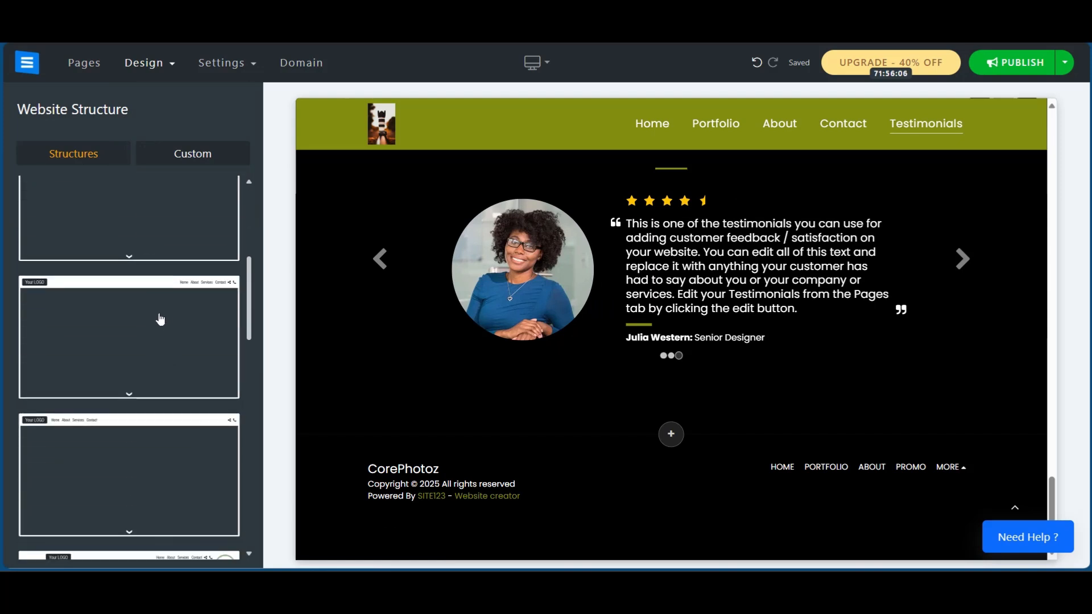
{"action": "scroll", "coordinate": [145, 444], "scroll_direction": "down", "scroll_amount": 2}
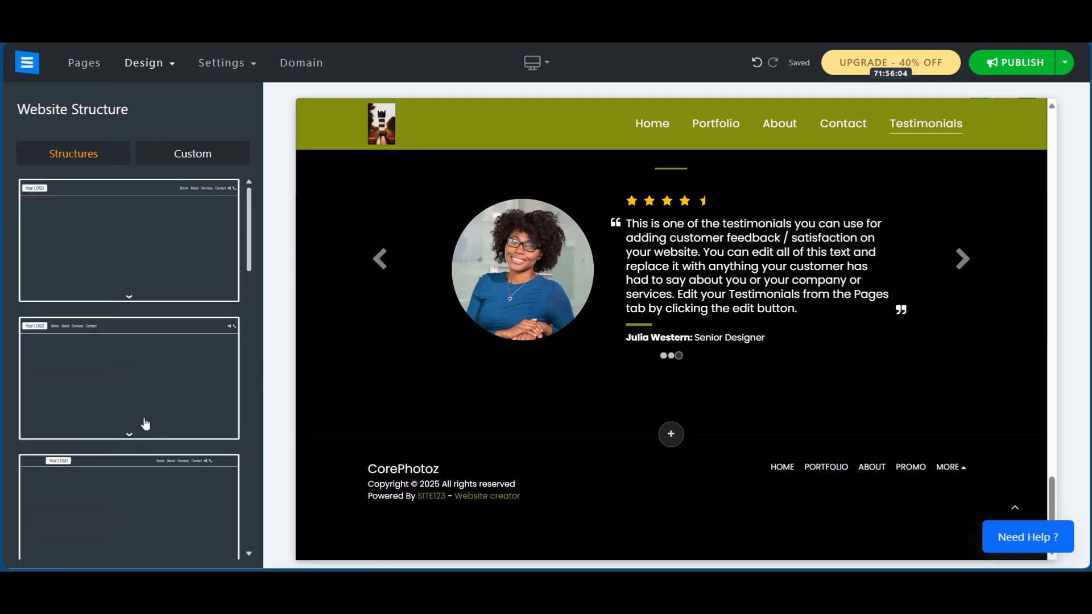
Try the structure with menu links beside the logo, and switch the site to the vertical sidebar structure with a centered logo and menu
{"action": "left_click", "coordinate": [107, 396]}
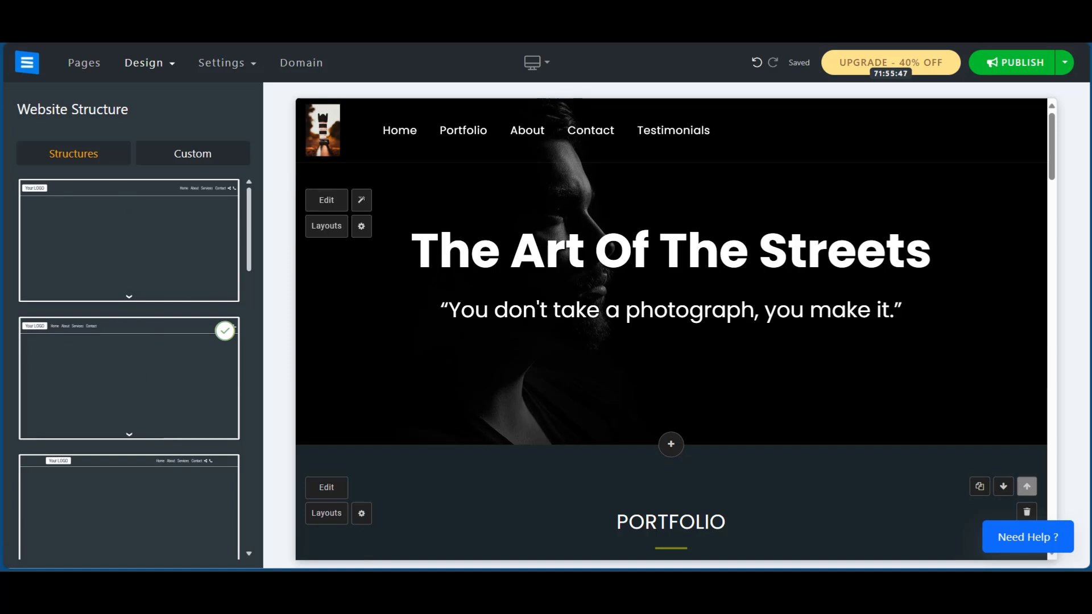
{"action": "left_click", "coordinate": [166, 64]}
{"action": "scroll", "coordinate": [134, 261], "scroll_direction": "down", "scroll_amount": 5}
{"action": "left_click", "coordinate": [118, 286]}
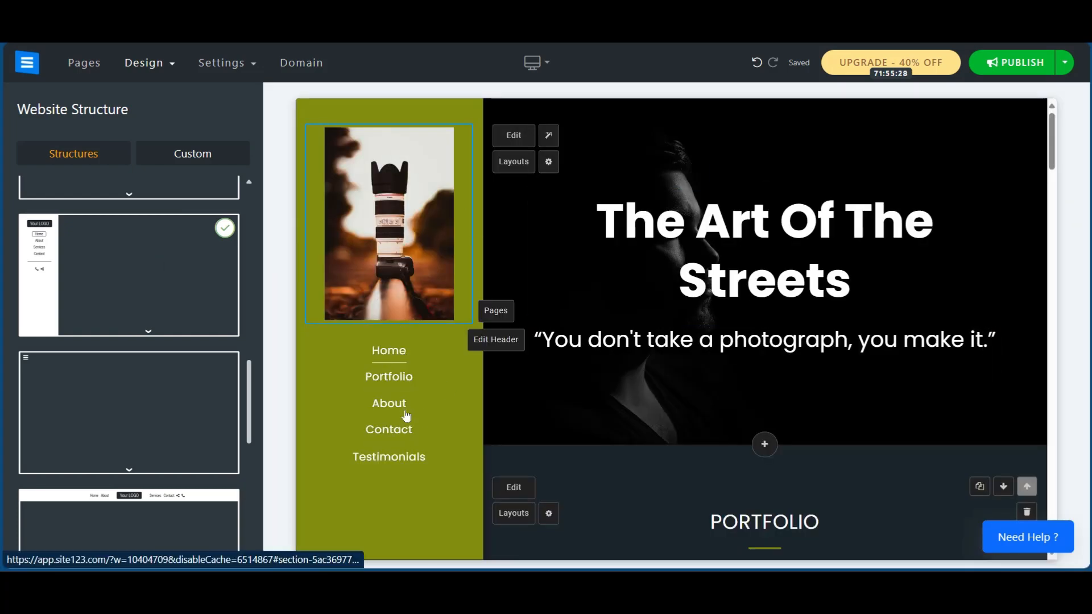
{"action": "scroll", "coordinate": [663, 316], "scroll_direction": "down", "scroll_amount": 4}
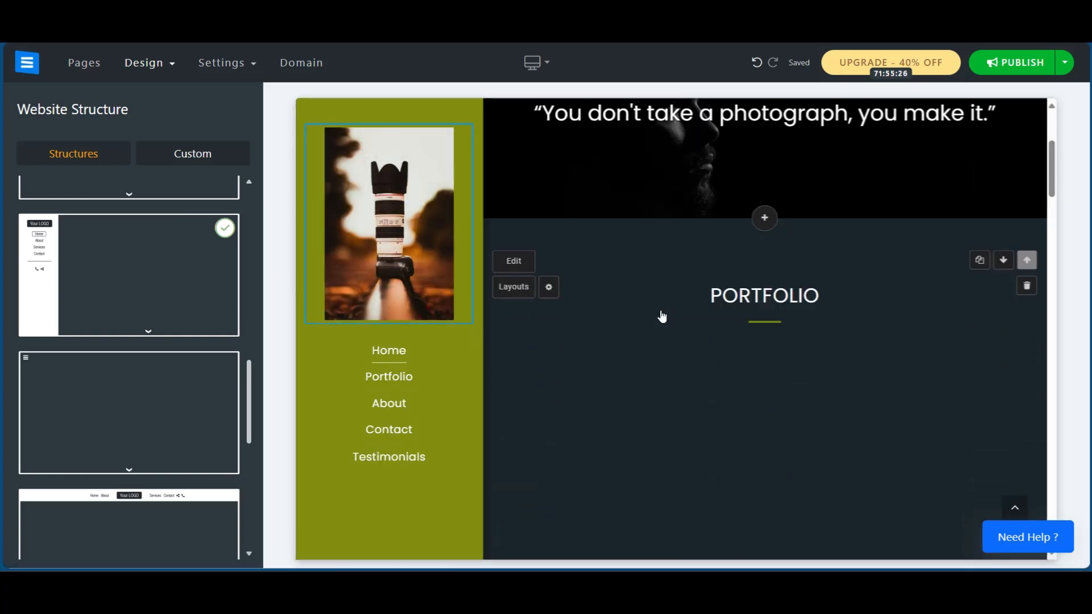
{"action": "scroll", "coordinate": [662, 316], "scroll_direction": "up", "scroll_amount": 4}
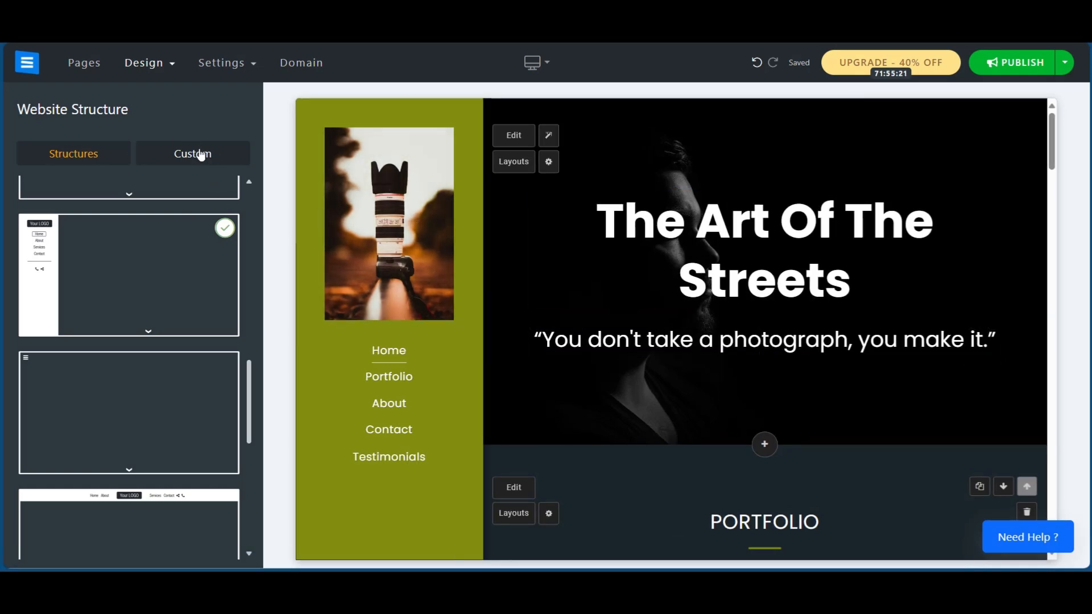
Examine the custom Website Header Navigation settings, from header style and font options to page spacing and the sticky menu
{"action": "left_click", "coordinate": [217, 157]}
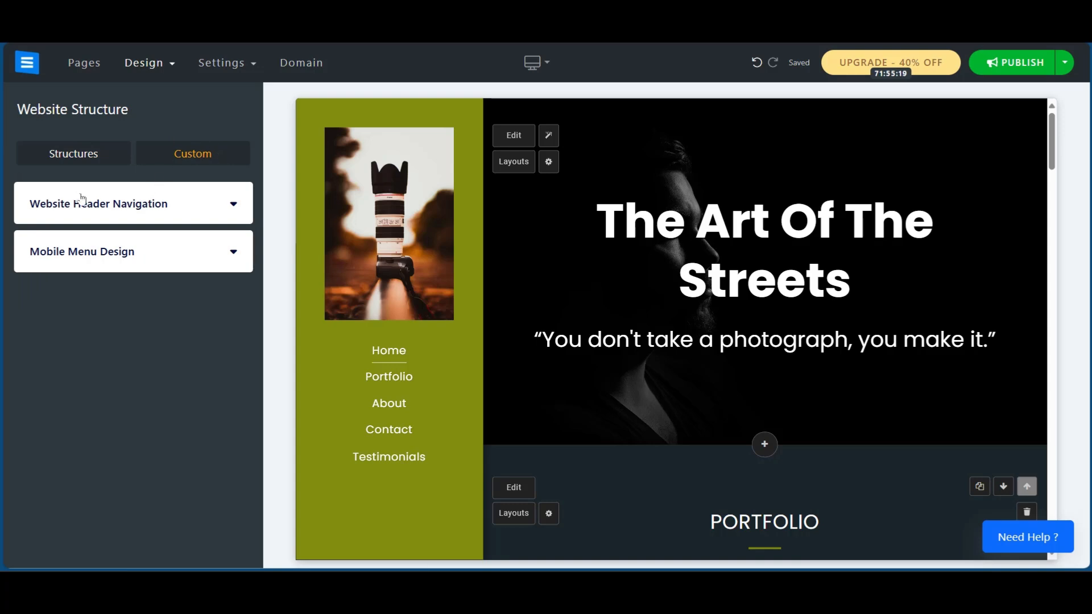
{"action": "left_click", "coordinate": [221, 209]}
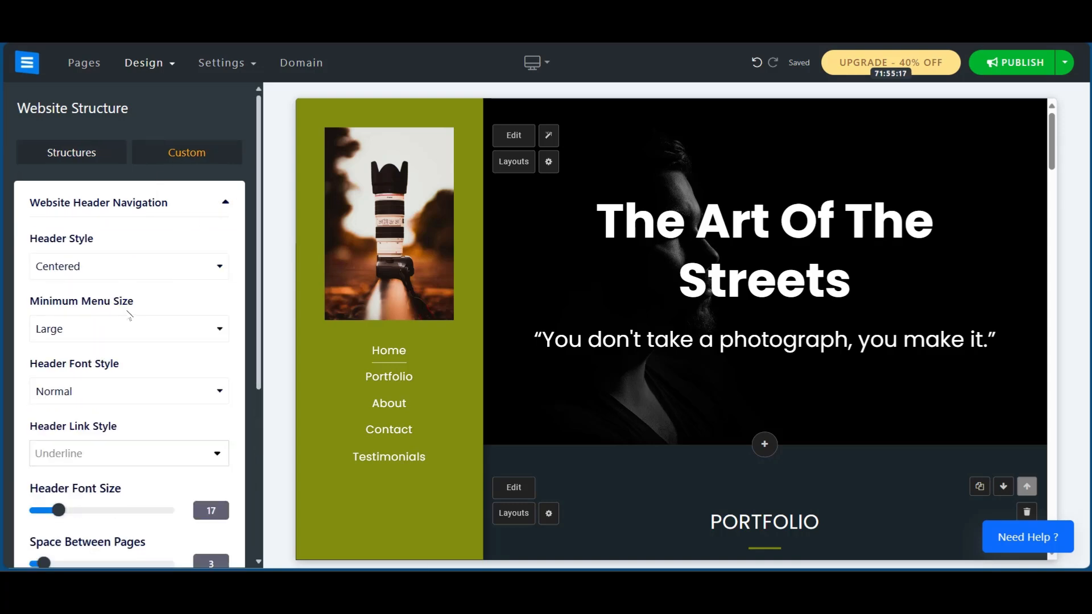
{"action": "scroll", "coordinate": [149, 320], "scroll_direction": "down", "scroll_amount": 5}
{"action": "scroll", "coordinate": [150, 319], "scroll_direction": "up", "scroll_amount": 5}
{"action": "scroll", "coordinate": [149, 310], "scroll_direction": "down", "scroll_amount": 5}
{"action": "scroll", "coordinate": [149, 310], "scroll_direction": "down", "scroll_amount": 1}
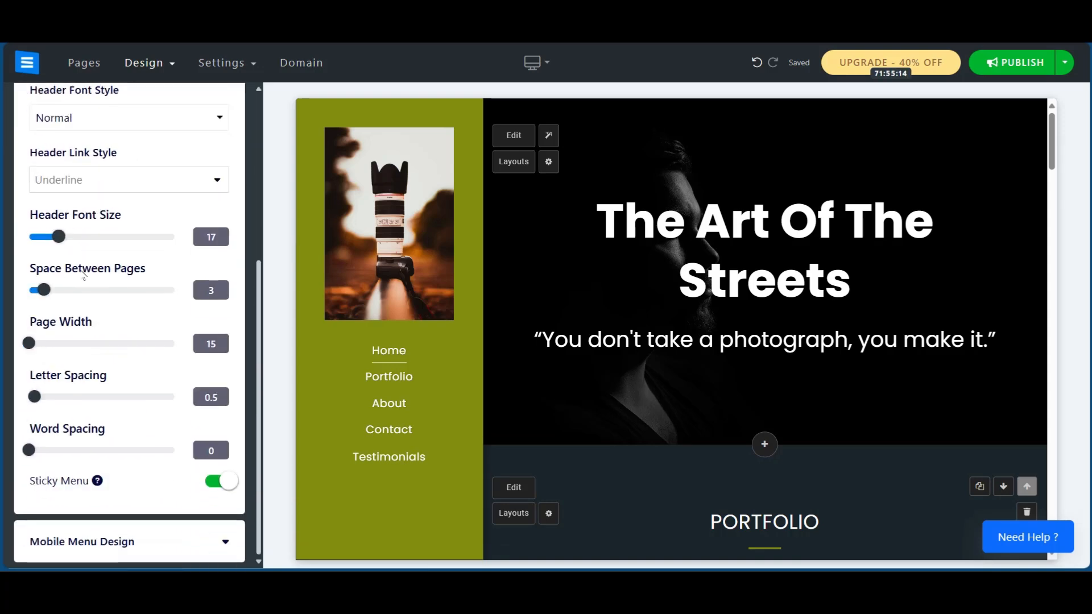
{"action": "scroll", "coordinate": [82, 274], "scroll_direction": "up", "scroll_amount": 6}
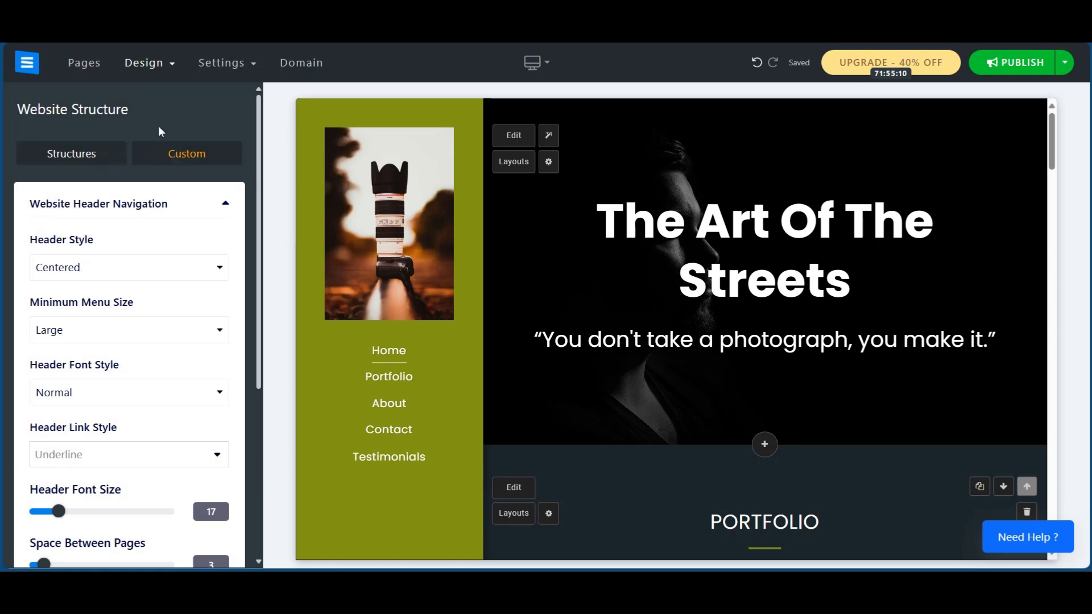
Return to the predefined website structures and look through the remaining ones
{"action": "left_click", "coordinate": [98, 154]}
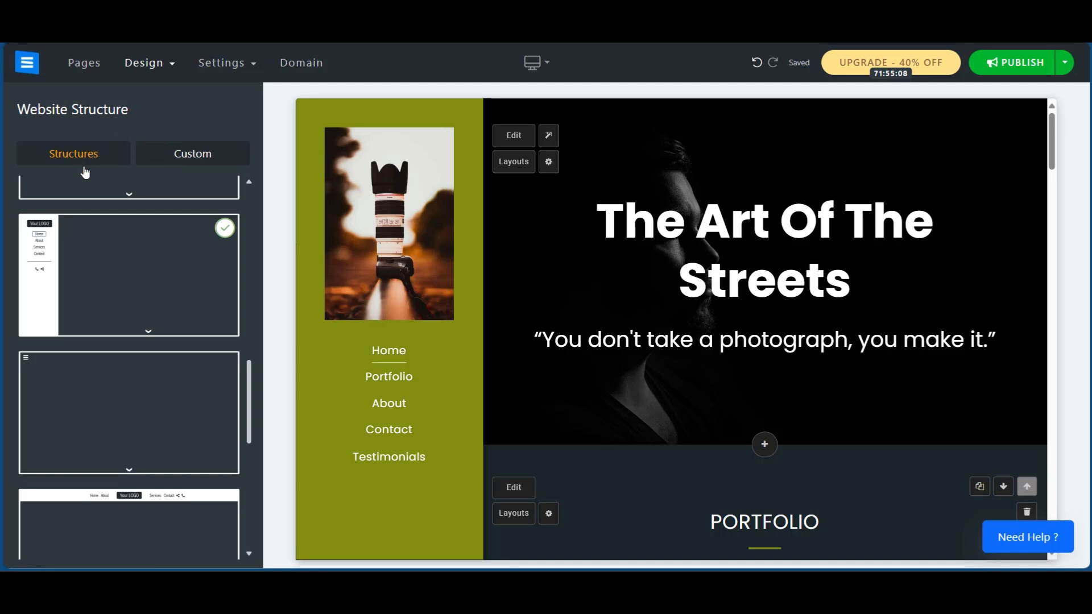
{"action": "scroll", "coordinate": [148, 268], "scroll_direction": "down", "scroll_amount": 5}
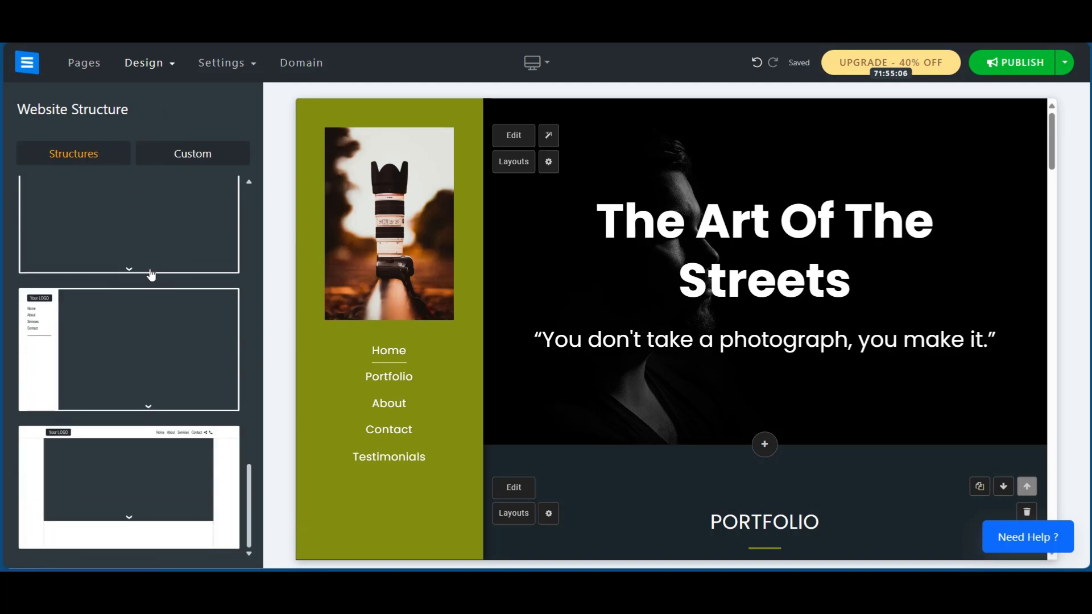
{"action": "scroll", "coordinate": [150, 275], "scroll_direction": "up", "scroll_amount": 3}
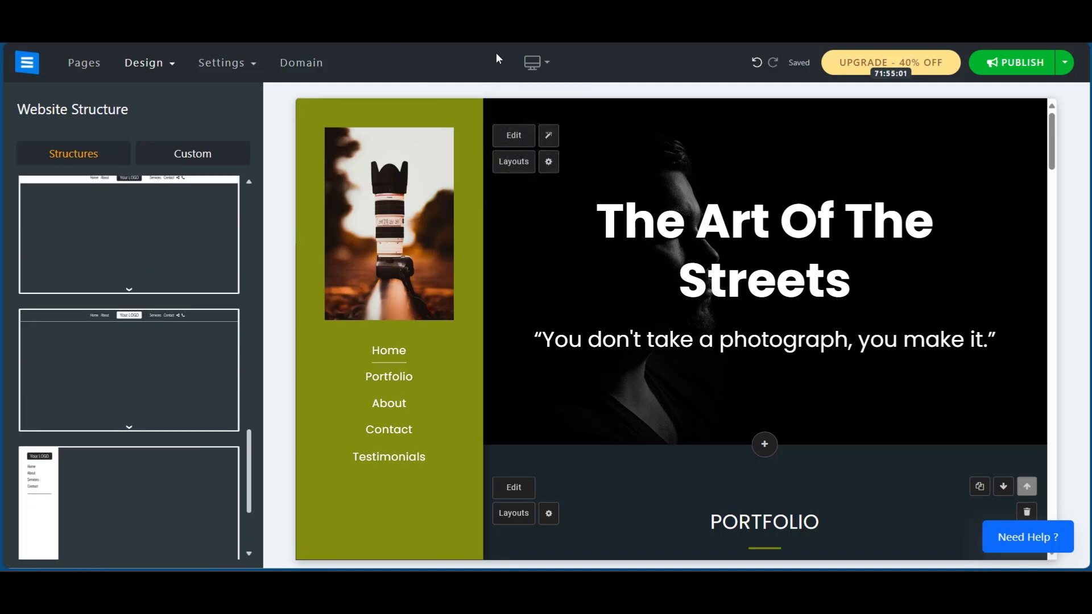
Preview the website in mobile view and check how its Portfolio and About sections are laid out
{"action": "left_click", "coordinate": [545, 64]}
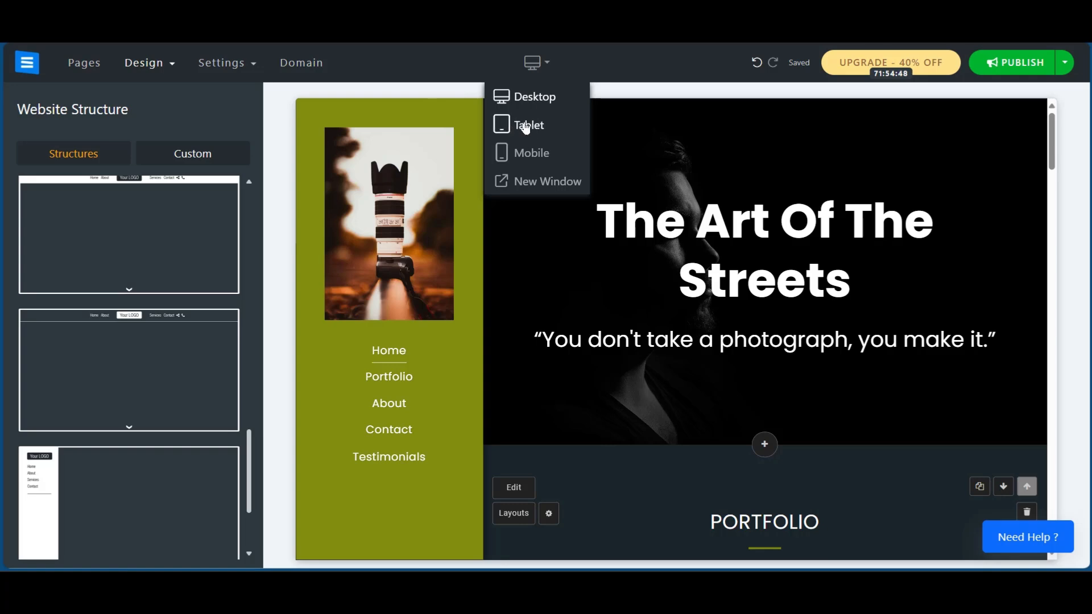
{"action": "left_click", "coordinate": [525, 153]}
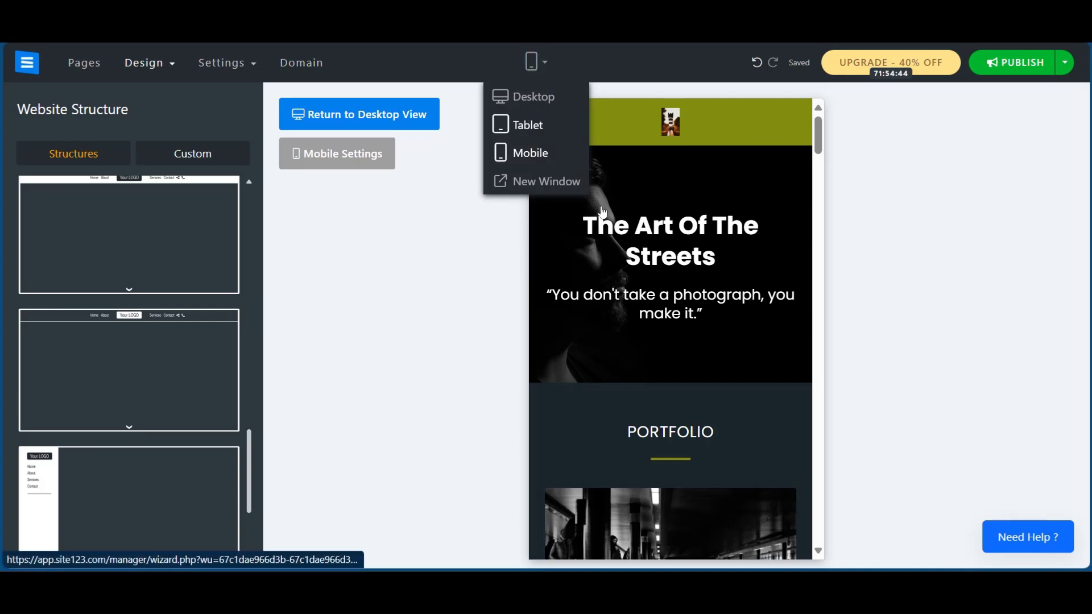
{"action": "scroll", "coordinate": [696, 304], "scroll_direction": "down", "scroll_amount": 10}
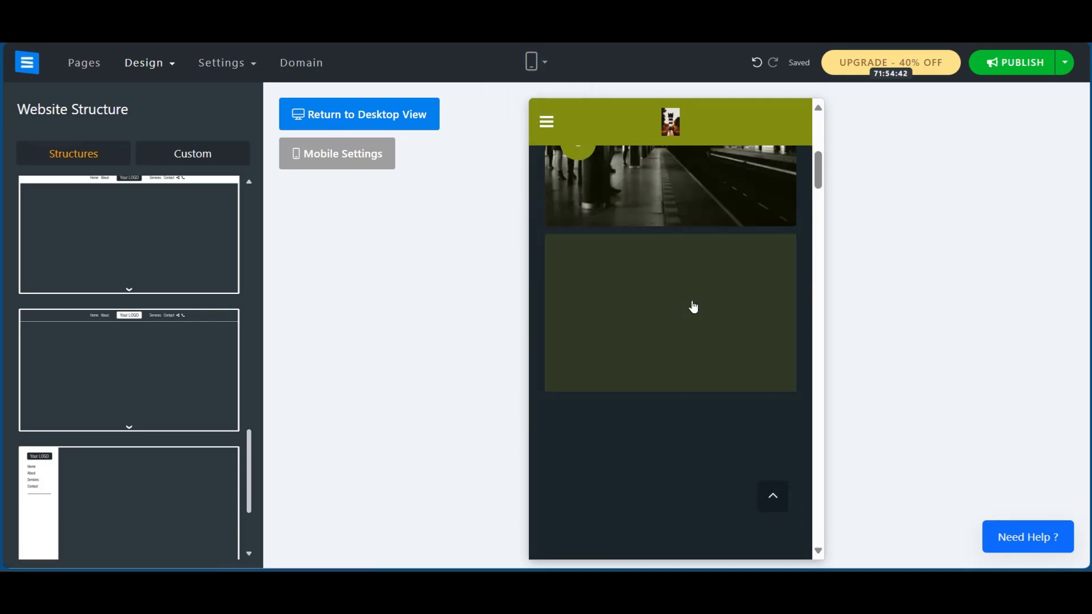
{"action": "scroll", "coordinate": [694, 307], "scroll_direction": "up", "scroll_amount": 10}
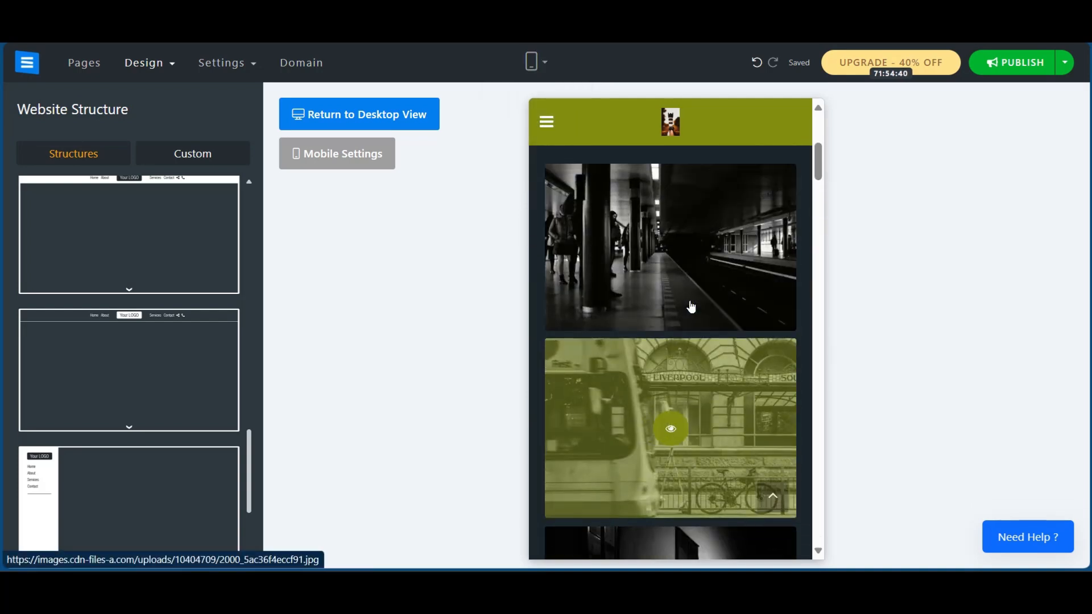
{"action": "scroll", "coordinate": [677, 250], "scroll_direction": "down", "scroll_amount": 10}
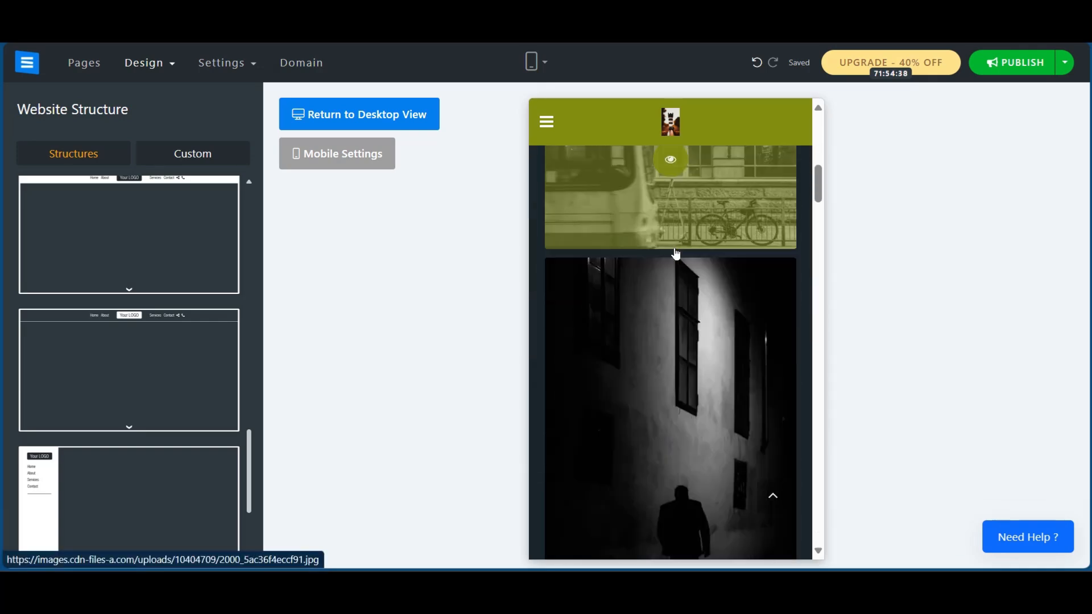
{"action": "scroll", "coordinate": [677, 256], "scroll_direction": "down", "scroll_amount": 8}
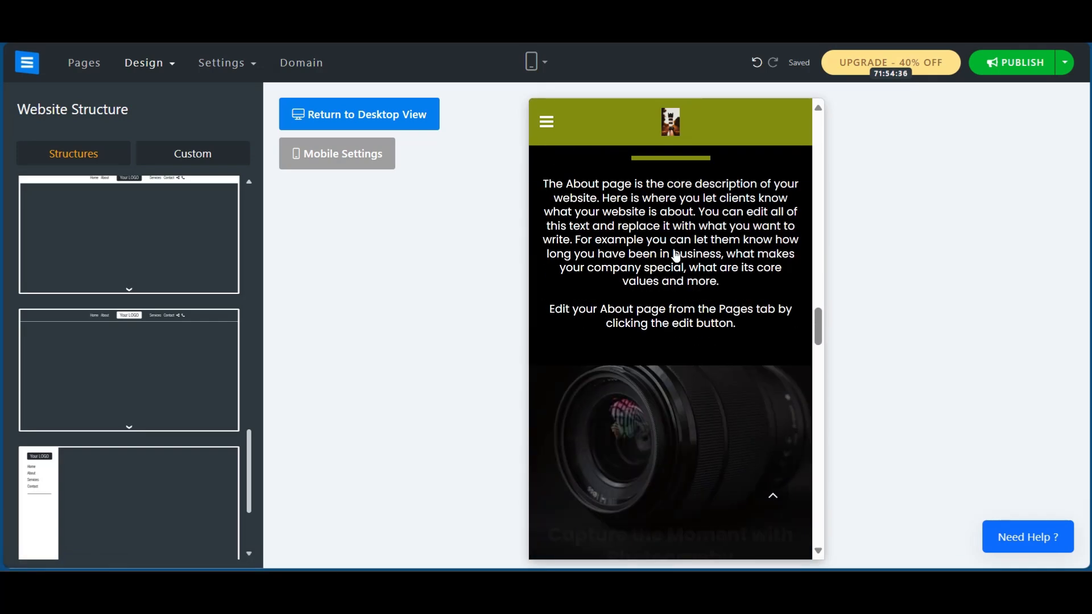
{"action": "scroll", "coordinate": [678, 258], "scroll_direction": "up", "scroll_amount": 4}
{"action": "scroll", "coordinate": [676, 256], "scroll_direction": "up", "scroll_amount": 5}
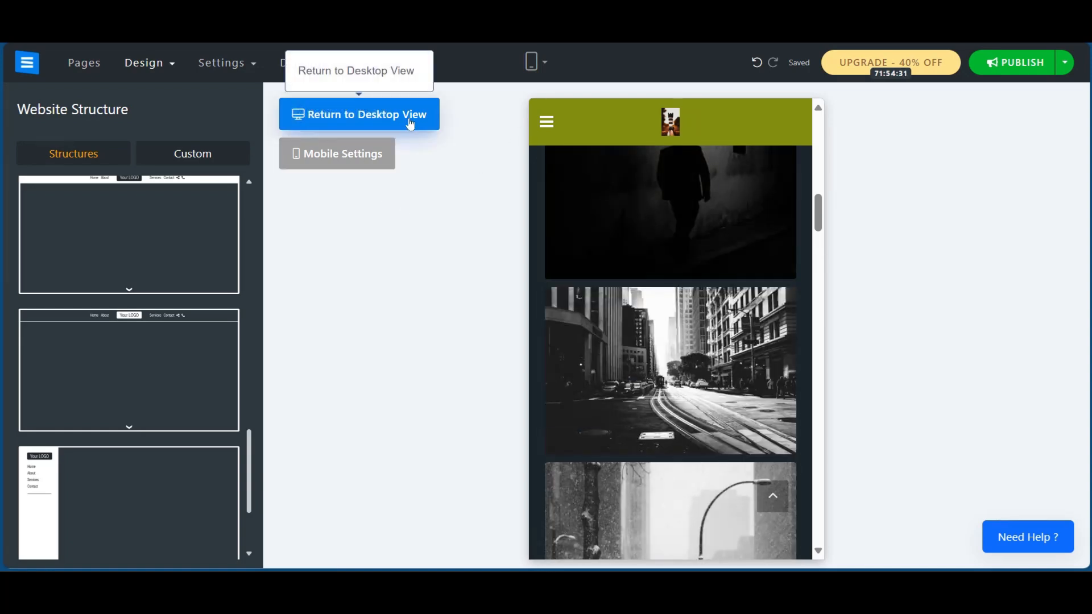
Review the Mobile Menu Design settings for header height, menu color, text alignment, menu type, font size and page spacing
{"action": "left_click", "coordinate": [348, 153]}
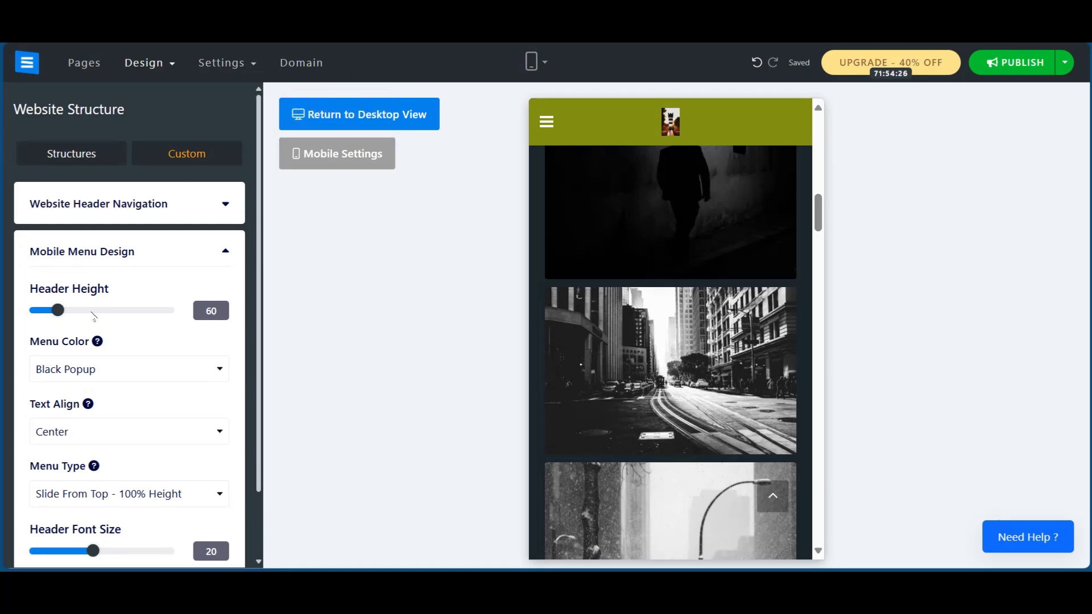
{"action": "scroll", "coordinate": [94, 317], "scroll_direction": "down", "scroll_amount": 2}
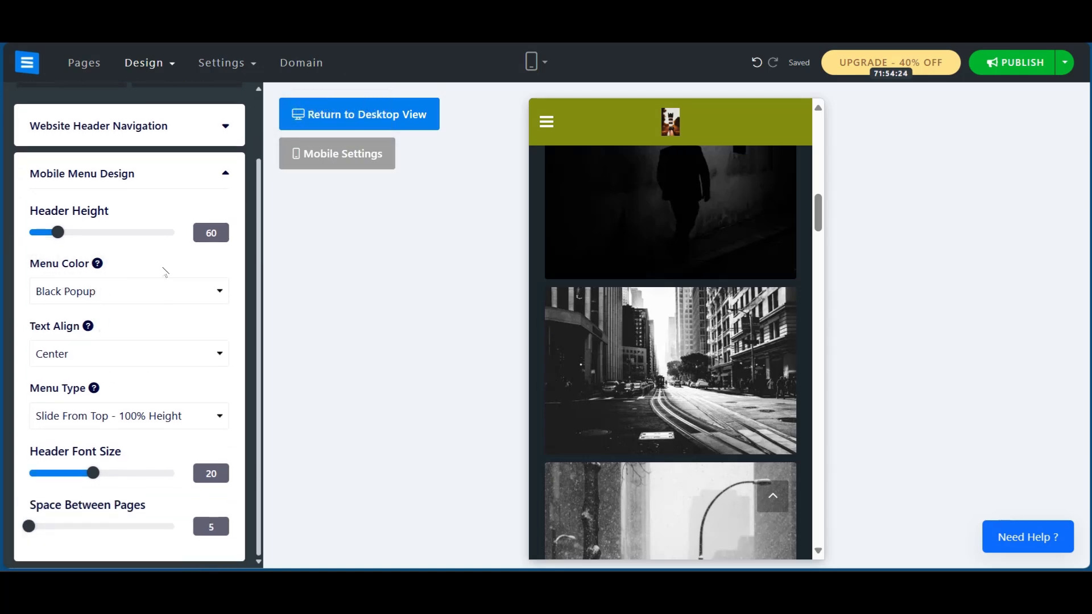
{"action": "scroll", "coordinate": [165, 273], "scroll_direction": "up", "scroll_amount": 2}
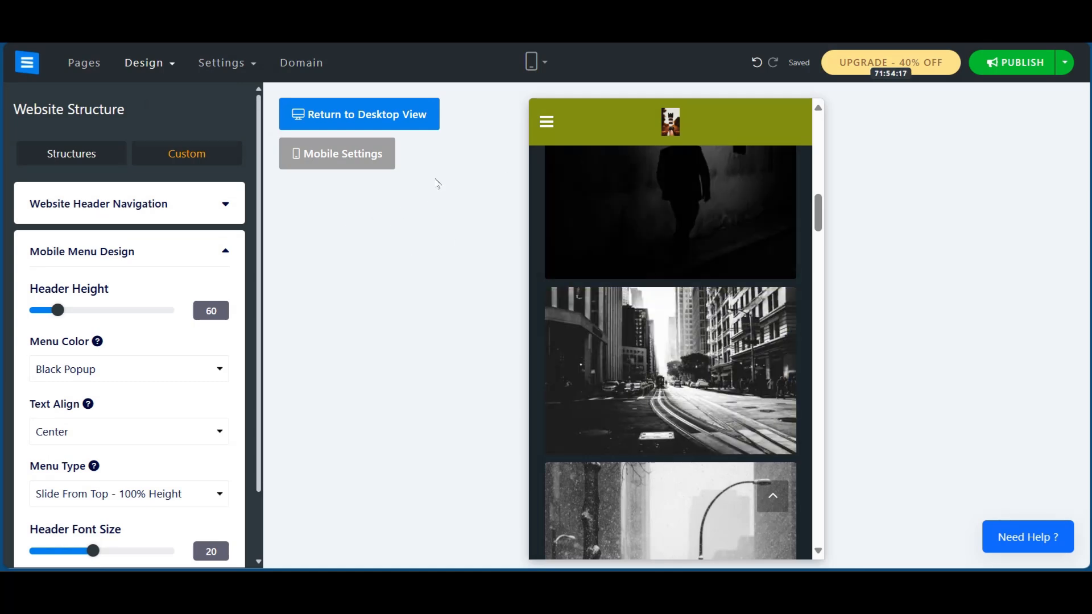
Publish the website changes and continue editing without choosing a domain name
{"action": "left_click", "coordinate": [1065, 63]}
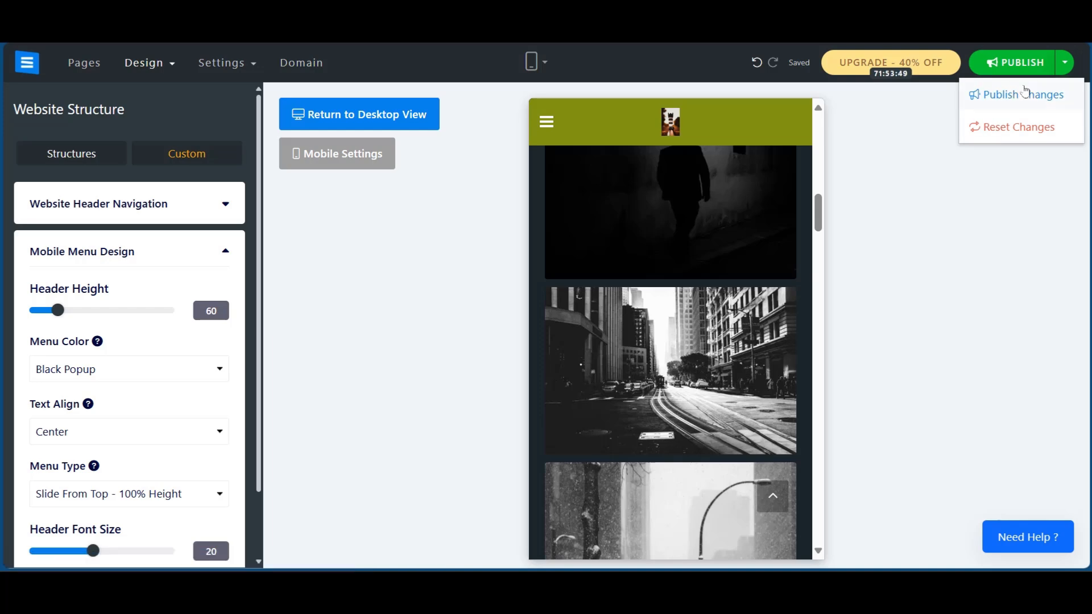
{"action": "left_click", "coordinate": [1009, 94]}
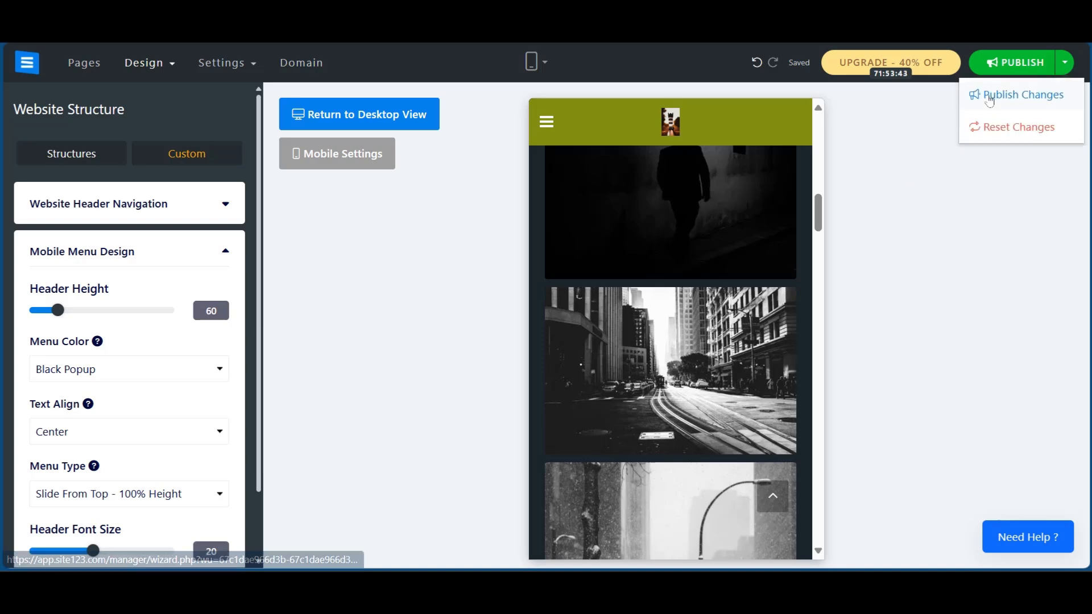
{"action": "left_click", "coordinate": [1024, 69]}
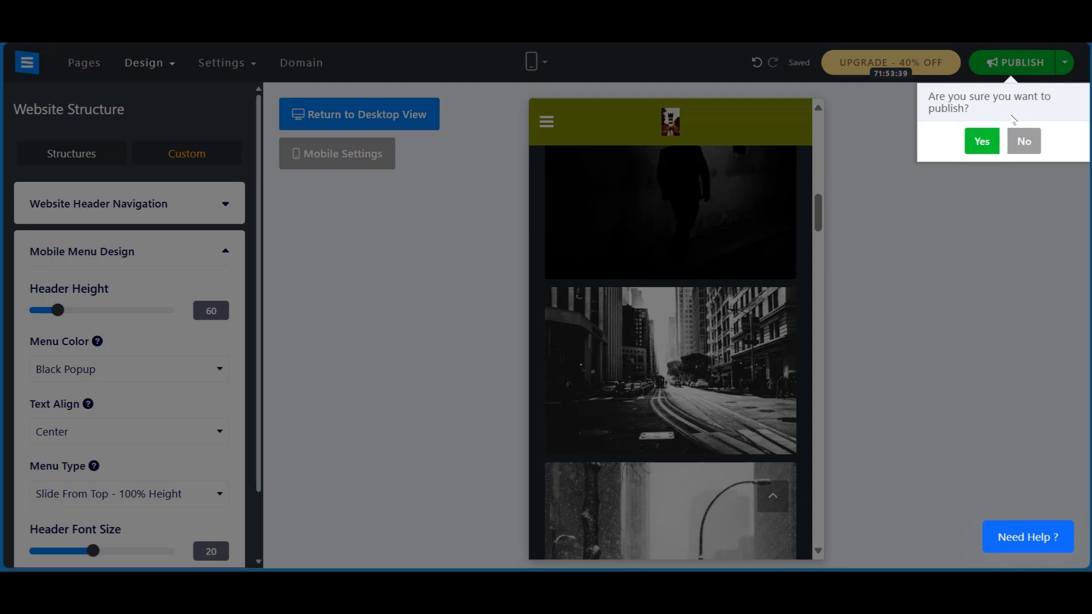
{"action": "left_click", "coordinate": [980, 141]}
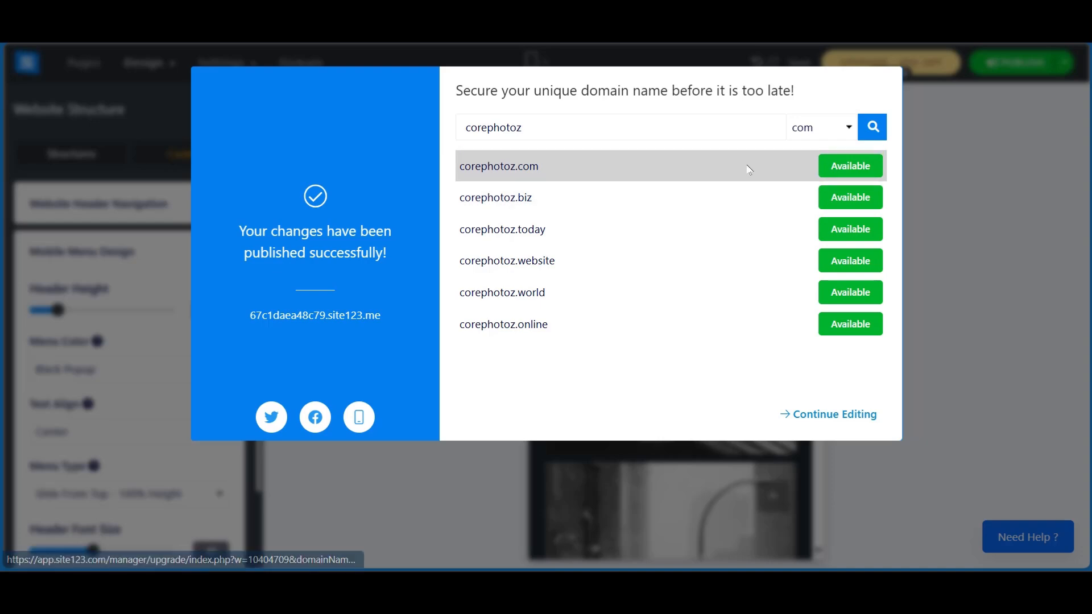
{"action": "left_click", "coordinate": [820, 415]}
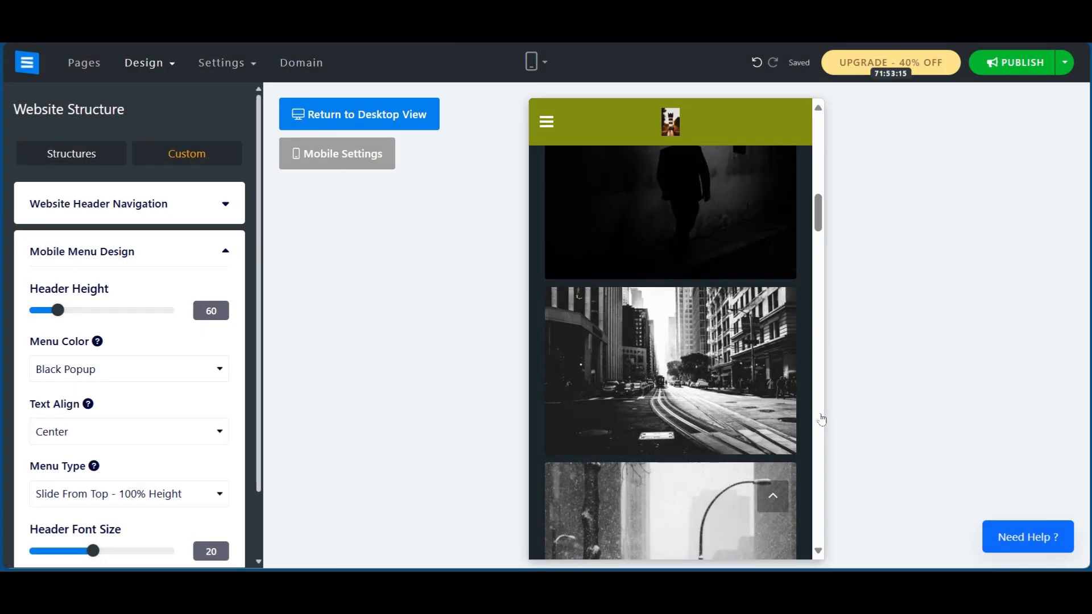
Show the list of website settings categories
{"action": "left_click", "coordinate": [223, 64]}
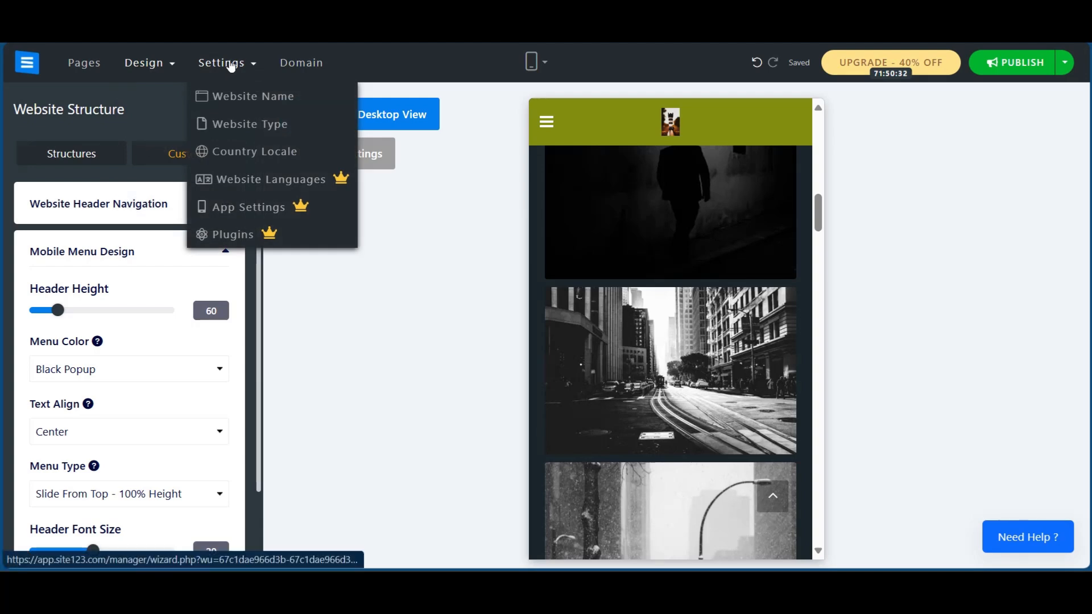